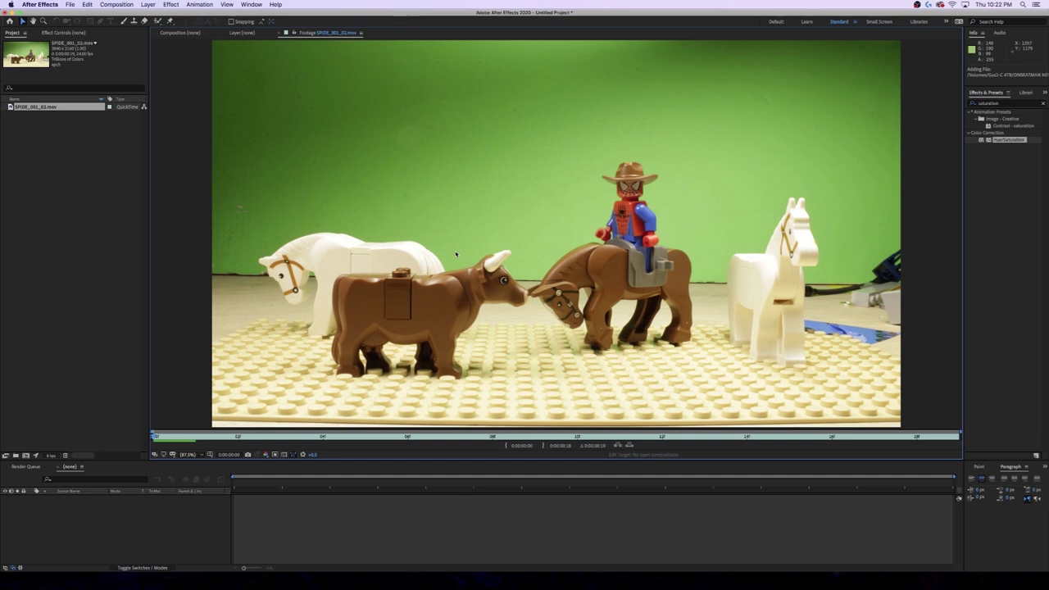
Step: Make a SPIDE_001_02 composition from the LEGO clip and apply Keylight (1.2) to it
{"action": "double_click", "coordinate": [25, 108]}
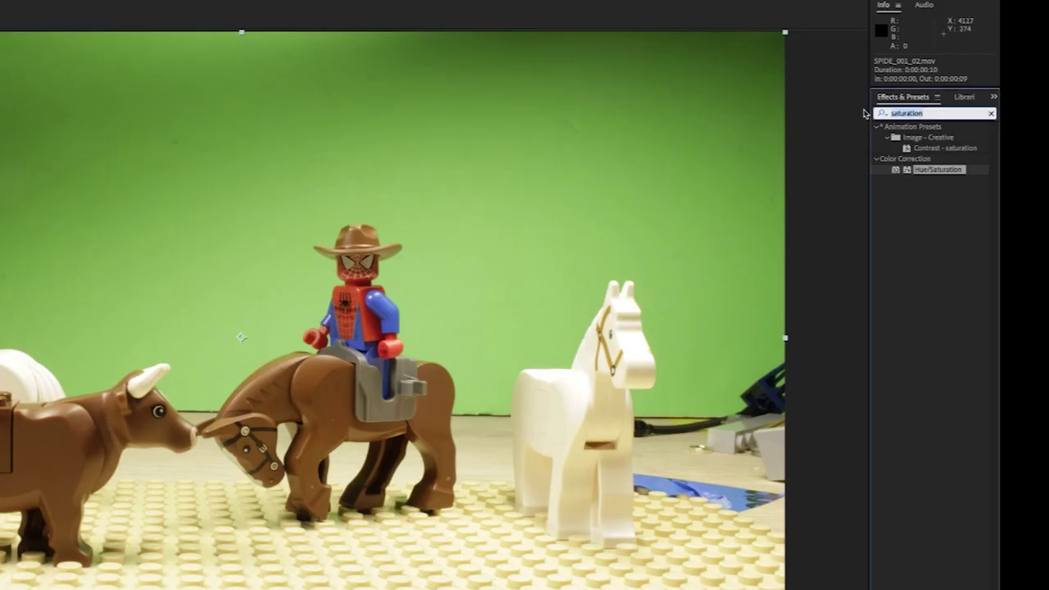
{"action": "type", "text": "keylight"}
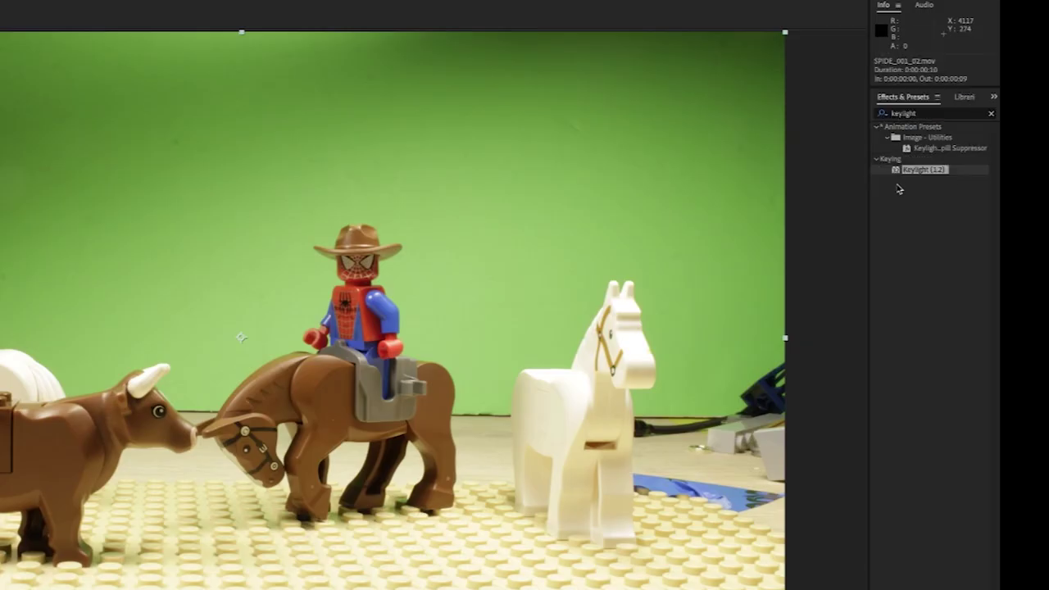
{"action": "double_click", "coordinate": [918, 169]}
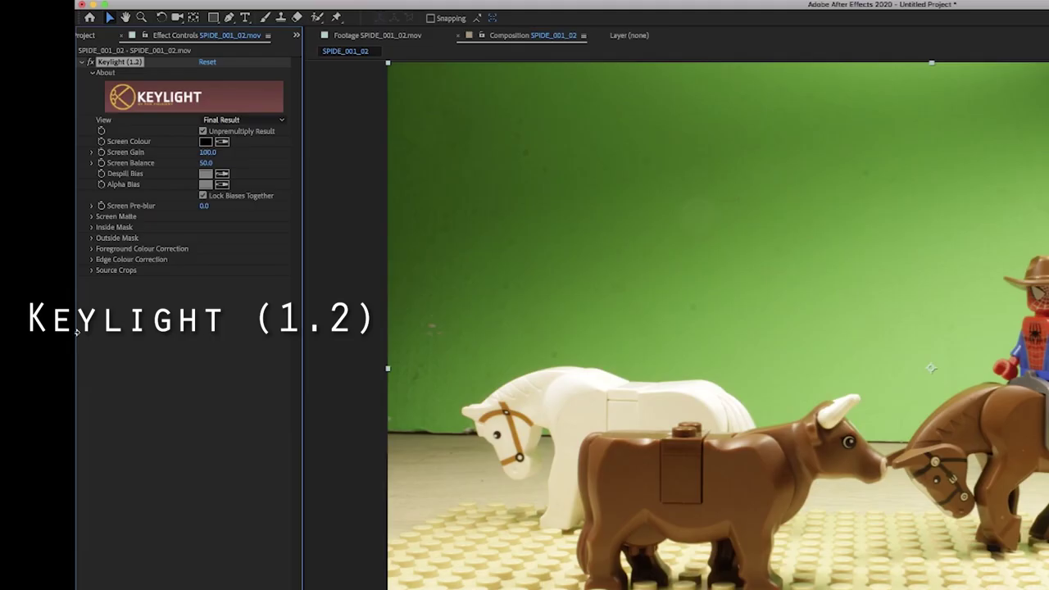
{"action": "left_click", "coordinate": [932, 266]}
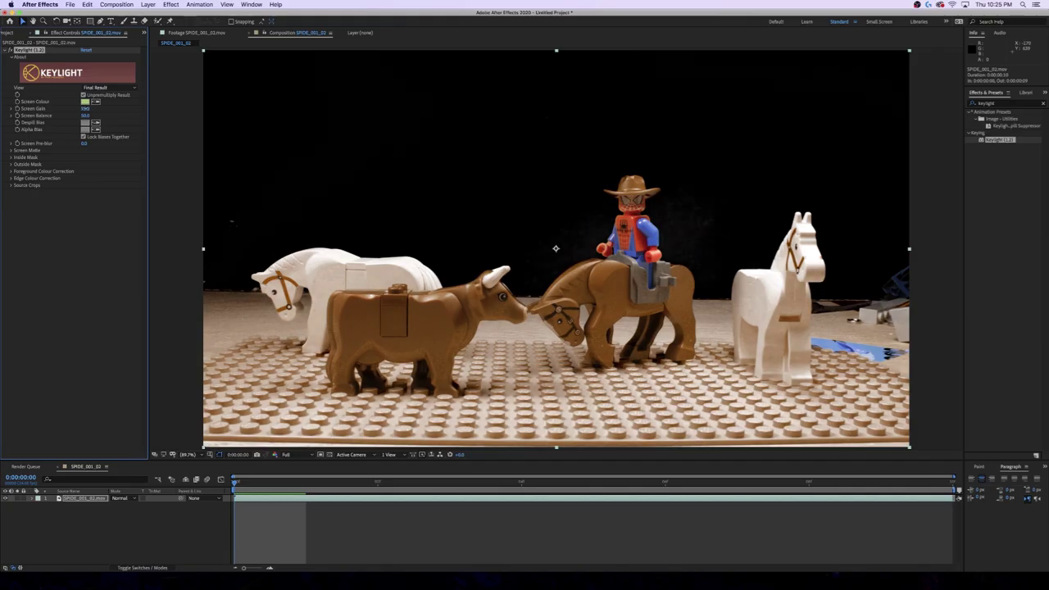
{"action": "left_click_drag", "start_coordinate": [91, 109], "coordinate": [55, 77]}
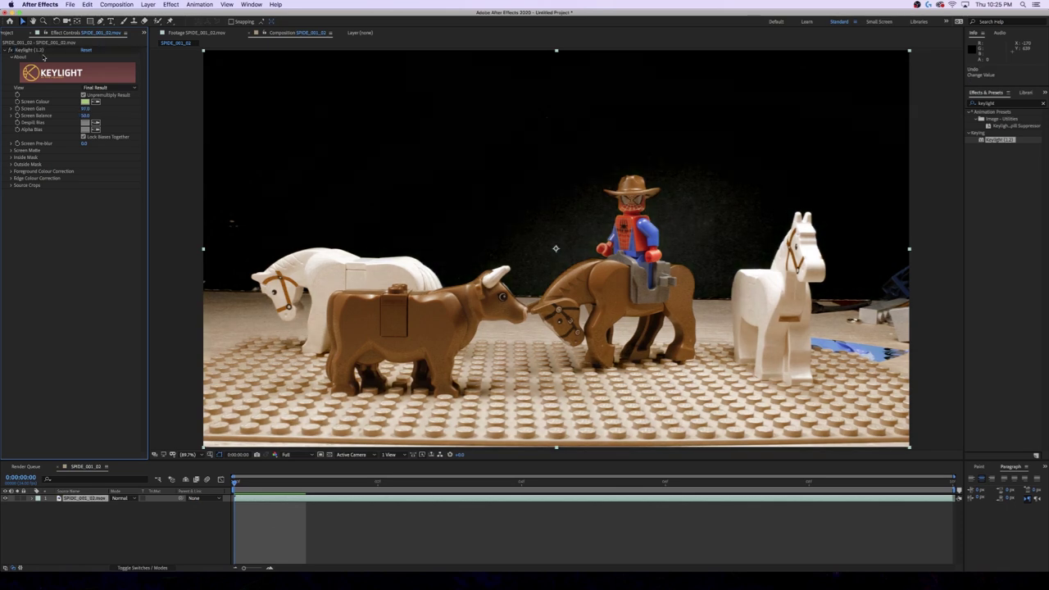
{"action": "left_click", "coordinate": [83, 51]}
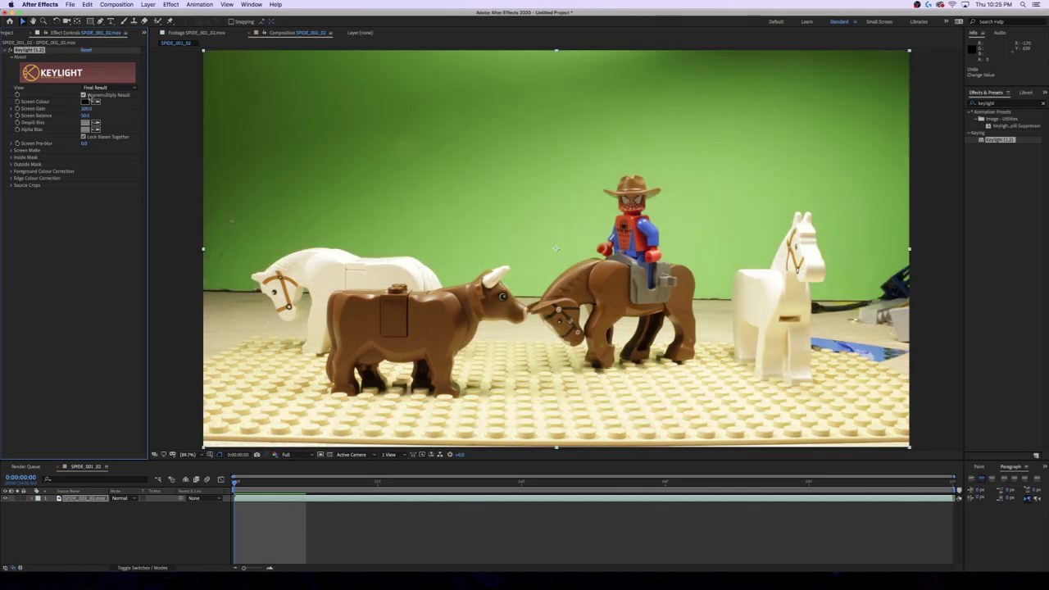
{"action": "left_click", "coordinate": [5, 51]}
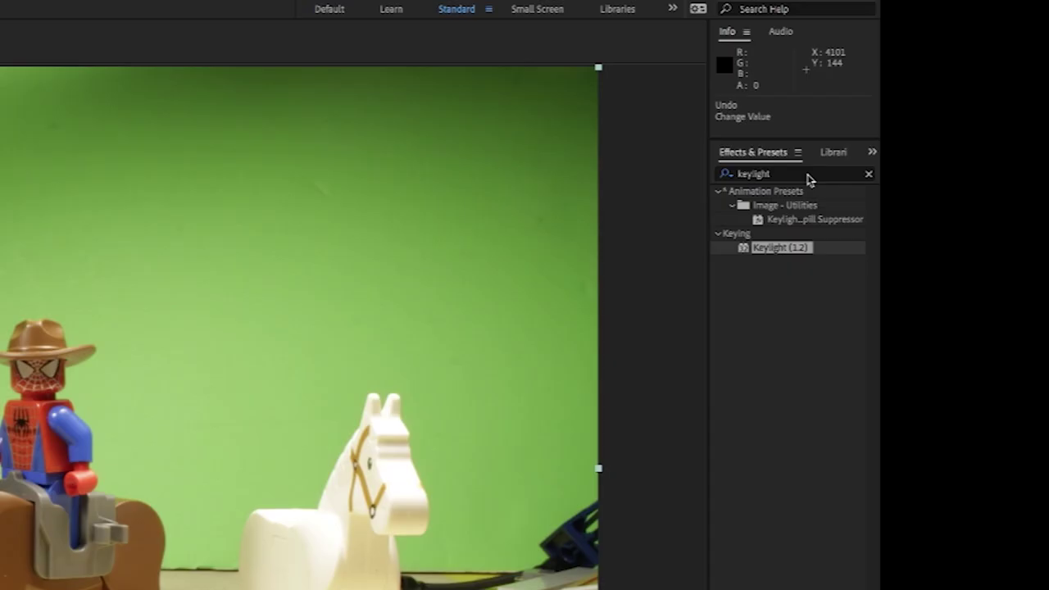
Step: Add Hue/Saturation above Keylight on the clip and raise its Master Saturation to 35
{"action": "left_click", "coordinate": [1014, 105]}
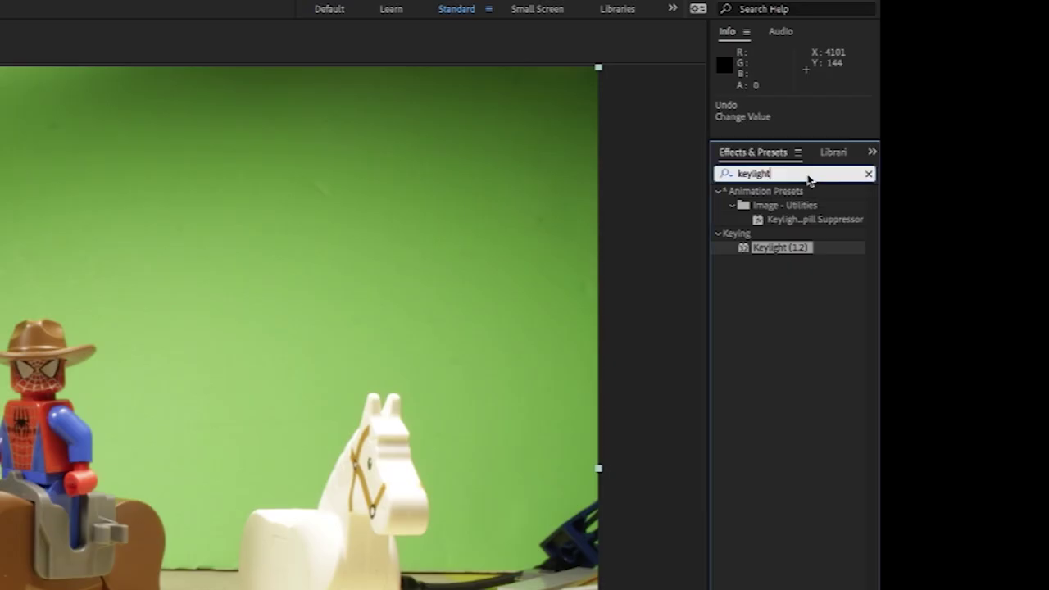
{"action": "key", "text": "ctrl+a"}
{"action": "type", "text": "s"}
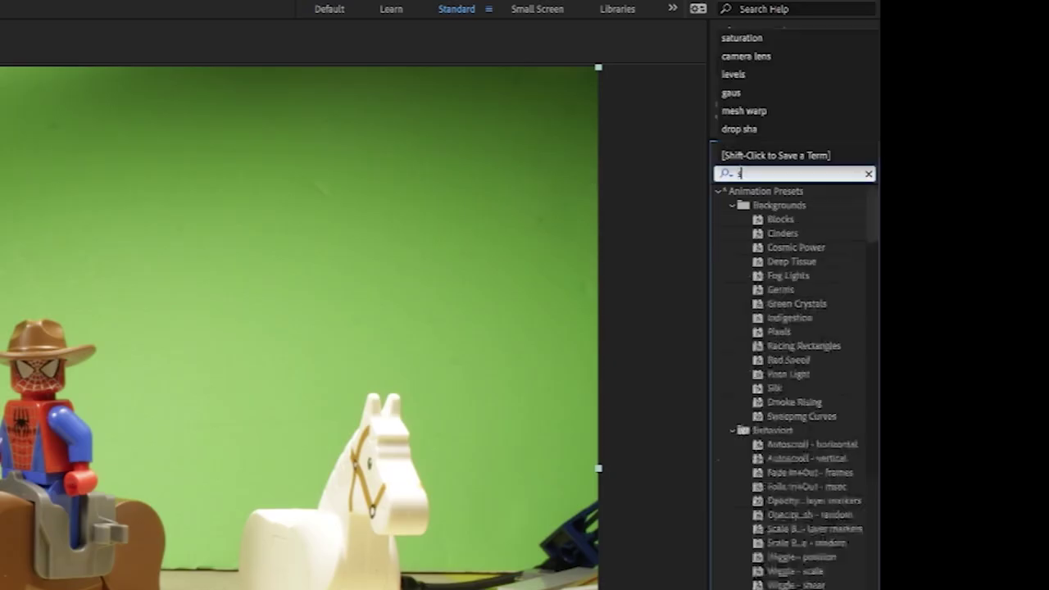
{"action": "type", "text": "aturation"}
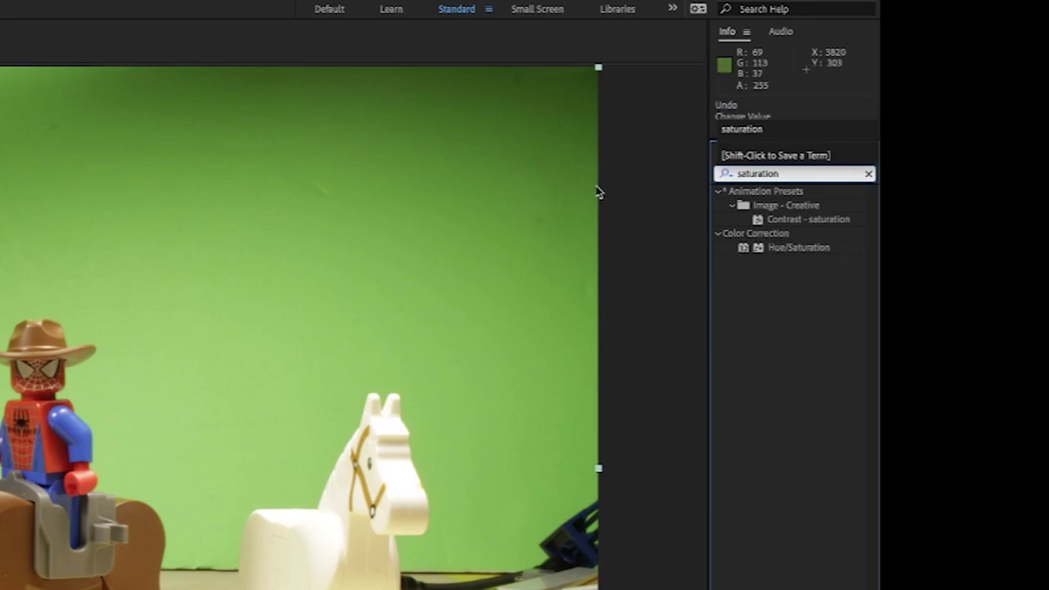
{"action": "left_click_drag", "start_coordinate": [785, 256], "coordinate": [580, 244]}
{"action": "left_click_drag", "start_coordinate": [178, 82], "coordinate": [172, 66]}
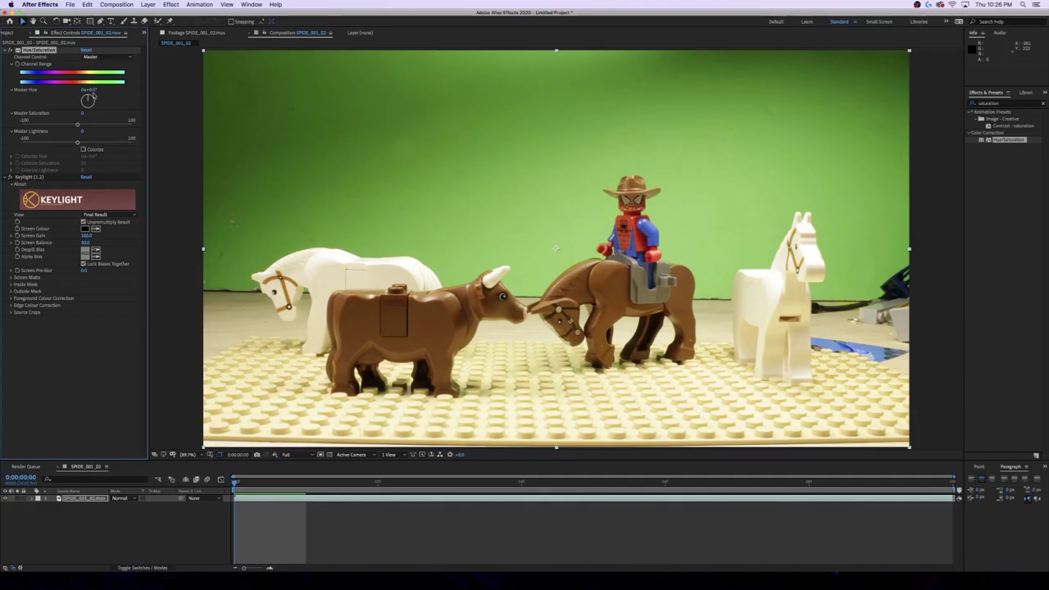
{"action": "left_click", "coordinate": [98, 124]}
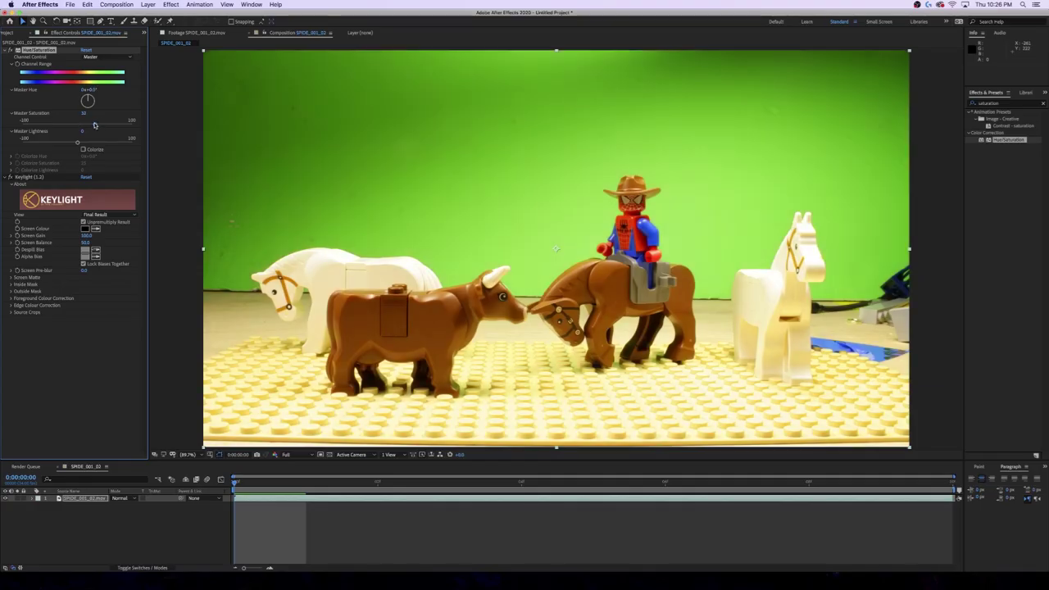
{"action": "left_click_drag", "start_coordinate": [95, 125], "coordinate": [98, 125]}
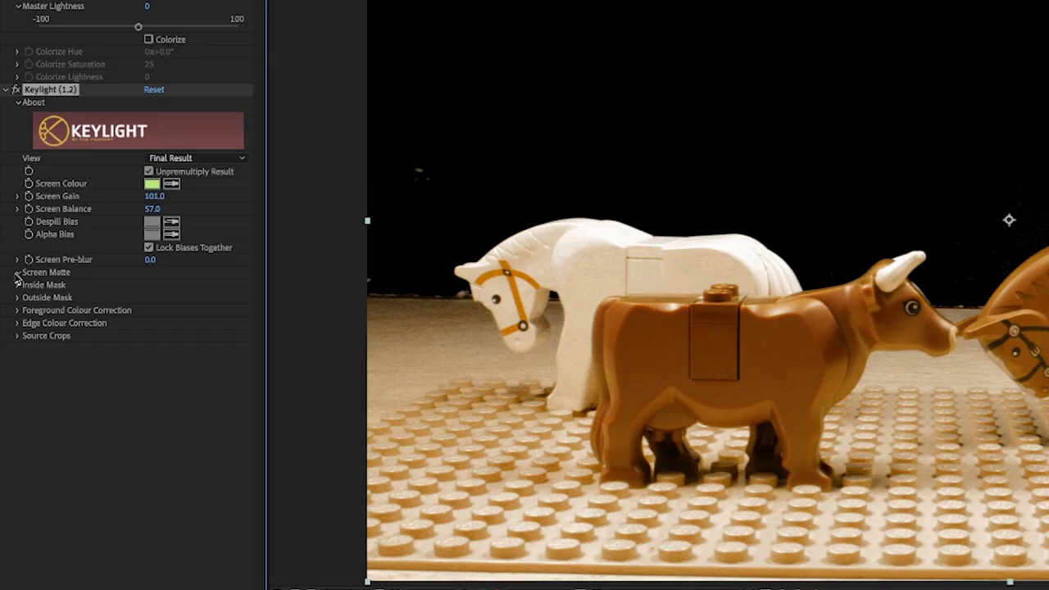
Step: Reveal Keylight's screen matte settings and preview the cowboy-over-ranch composite from the start
{"action": "left_click", "coordinate": [17, 274]}
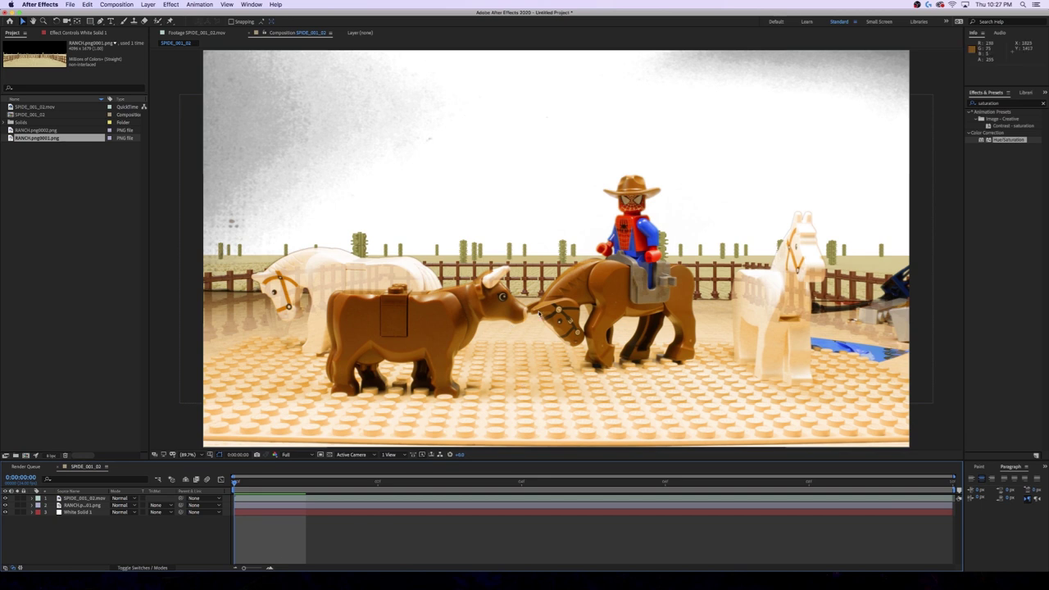
{"action": "left_click", "coordinate": [288, 484]}
{"action": "key", "text": "space"}
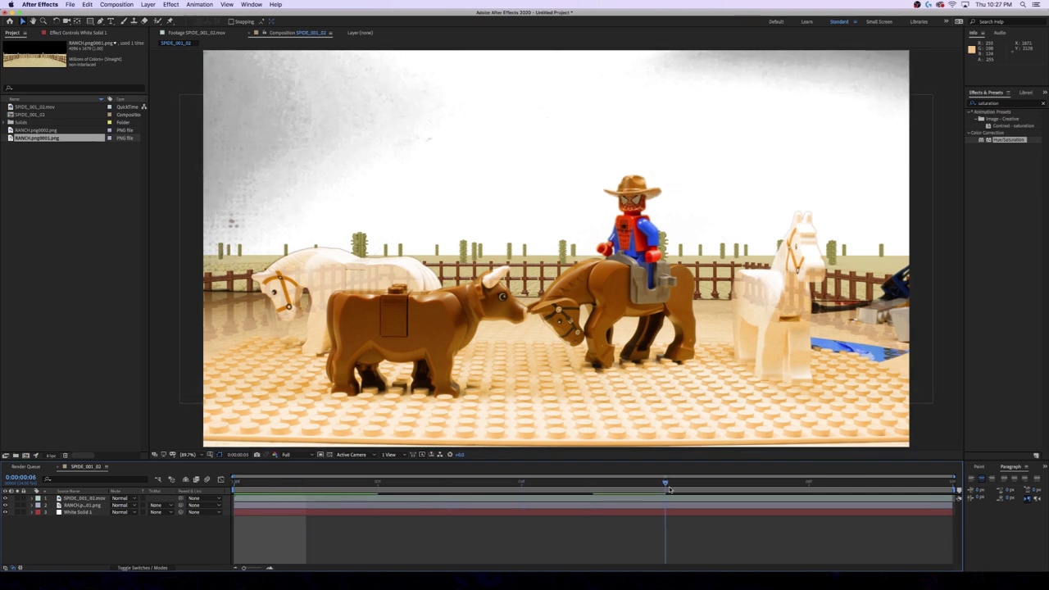
{"action": "left_click", "coordinate": [260, 485]}
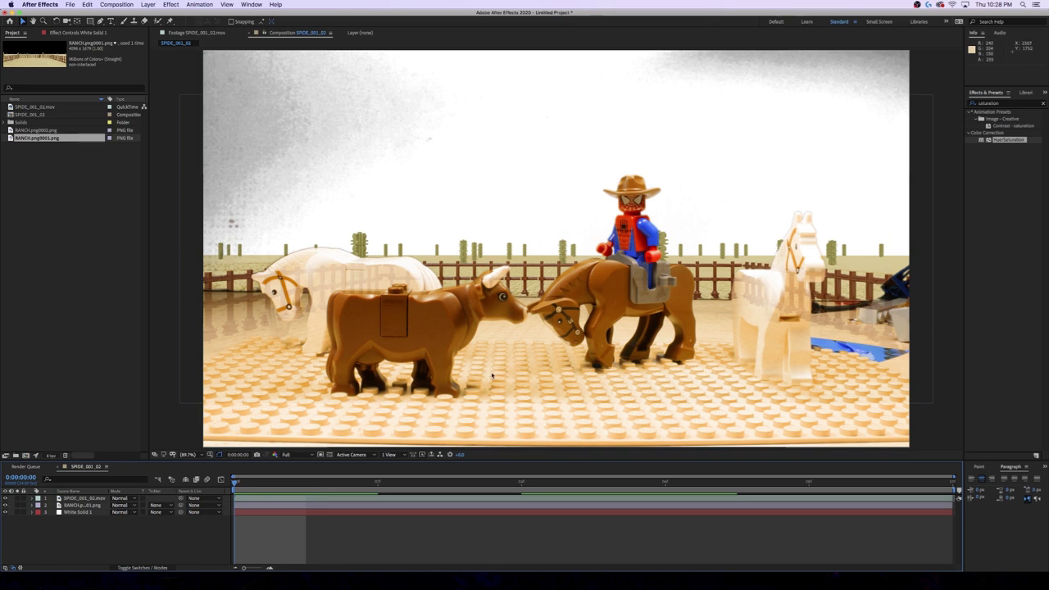
Step: Select the ranch layer, then the LEGO clip layer, and switch to the Pen tool
{"action": "left_click", "coordinate": [82, 506]}
{"action": "left_click", "coordinate": [82, 499]}
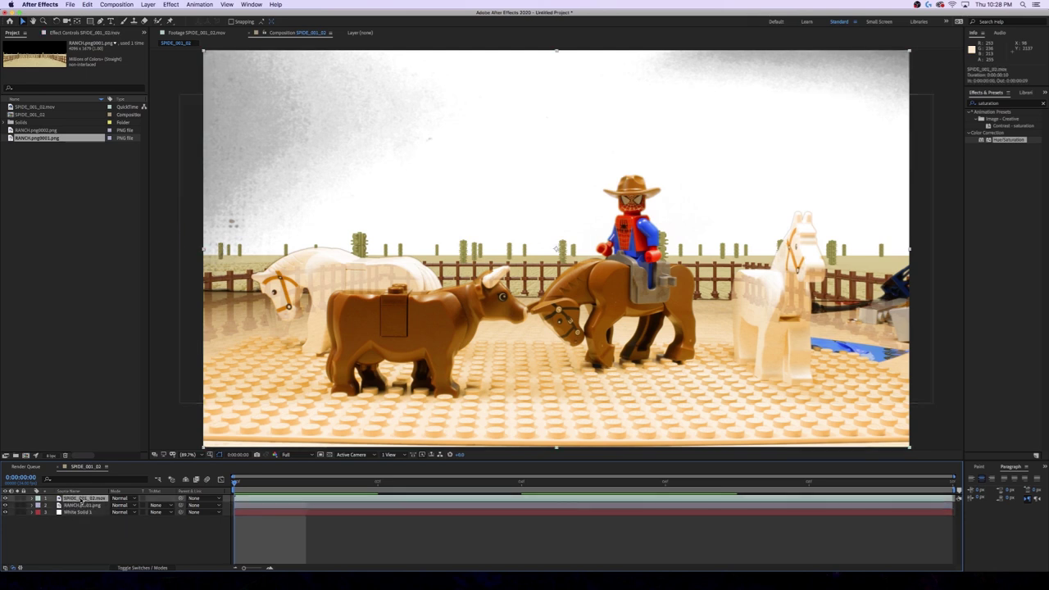
{"action": "left_click", "coordinate": [100, 21]}
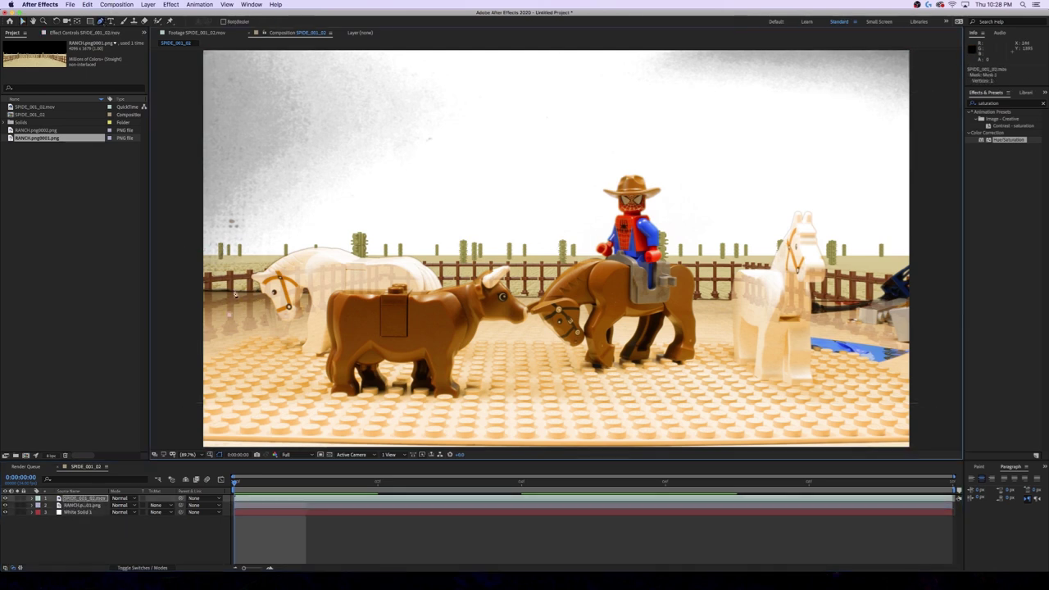
Step: Draw a seven-point mask across the sky along the top of the LEGO clip
{"action": "left_click", "coordinate": [257, 250]}
{"action": "left_click", "coordinate": [323, 219]}
{"action": "left_click", "coordinate": [470, 201]}
{"action": "left_click", "coordinate": [566, 138]}
{"action": "left_click", "coordinate": [668, 142]}
{"action": "left_click", "coordinate": [689, 156]}
{"action": "left_click", "coordinate": [717, 178]}
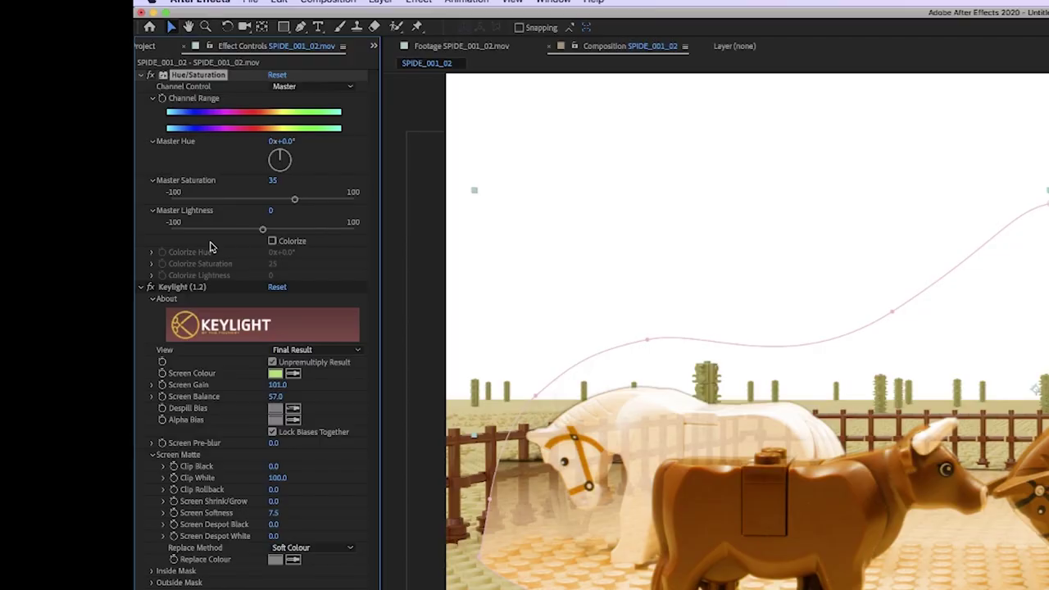
Step: Duplicate Hue/Saturation, move the copy below Keylight and set its saturation to -16
{"action": "key", "text": "super+d"}
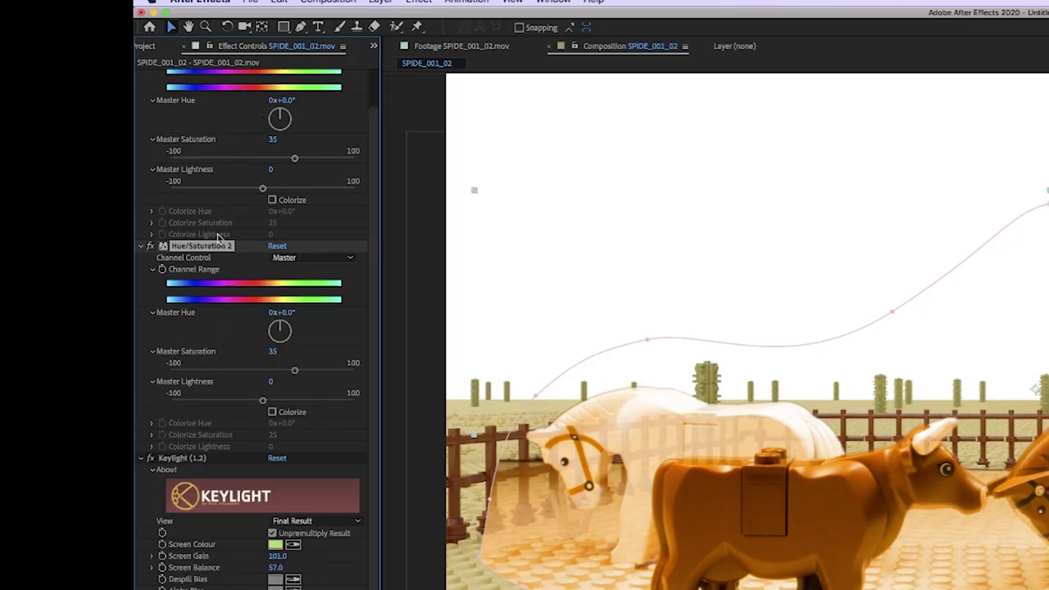
{"action": "left_click", "coordinate": [141, 458]}
{"action": "left_click_drag", "start_coordinate": [201, 291], "coordinate": [251, 546]}
{"action": "left_click_drag", "start_coordinate": [273, 404], "coordinate": [230, 421]}
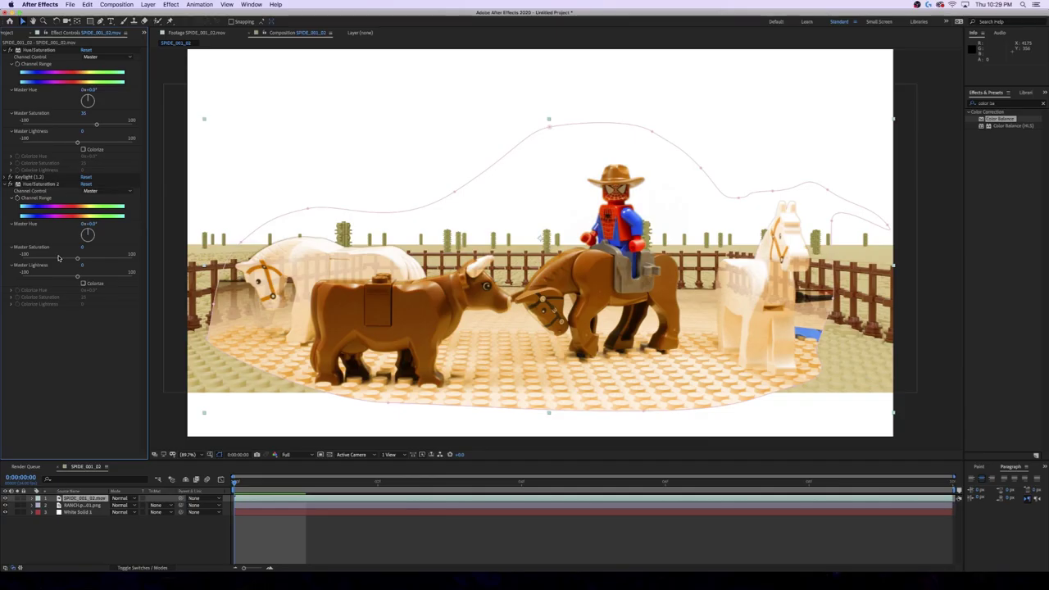
{"action": "left_click", "coordinate": [56, 259]}
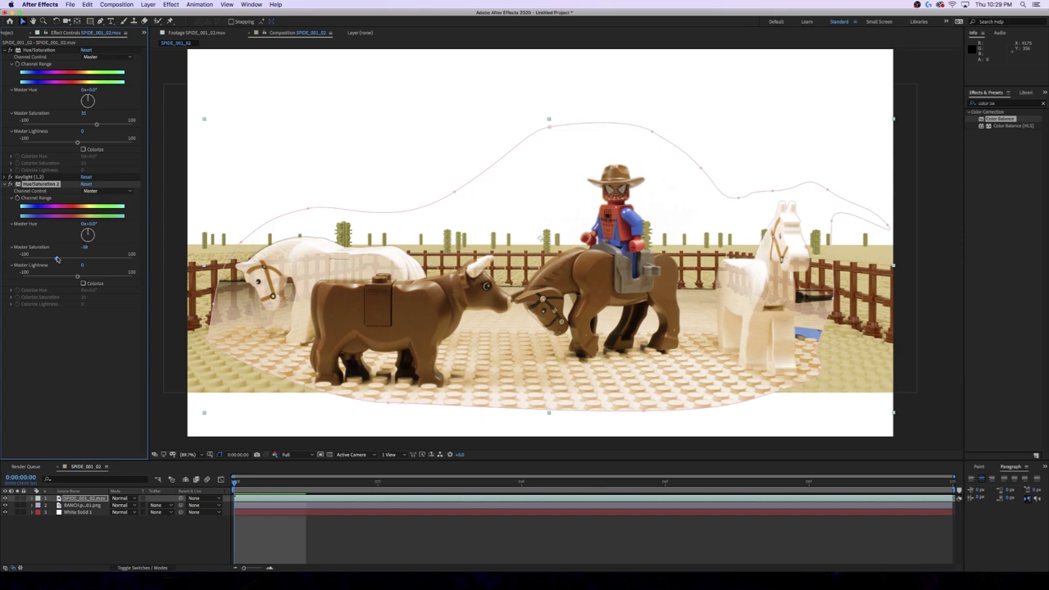
{"action": "left_click_drag", "start_coordinate": [57, 259], "coordinate": [62, 258]}
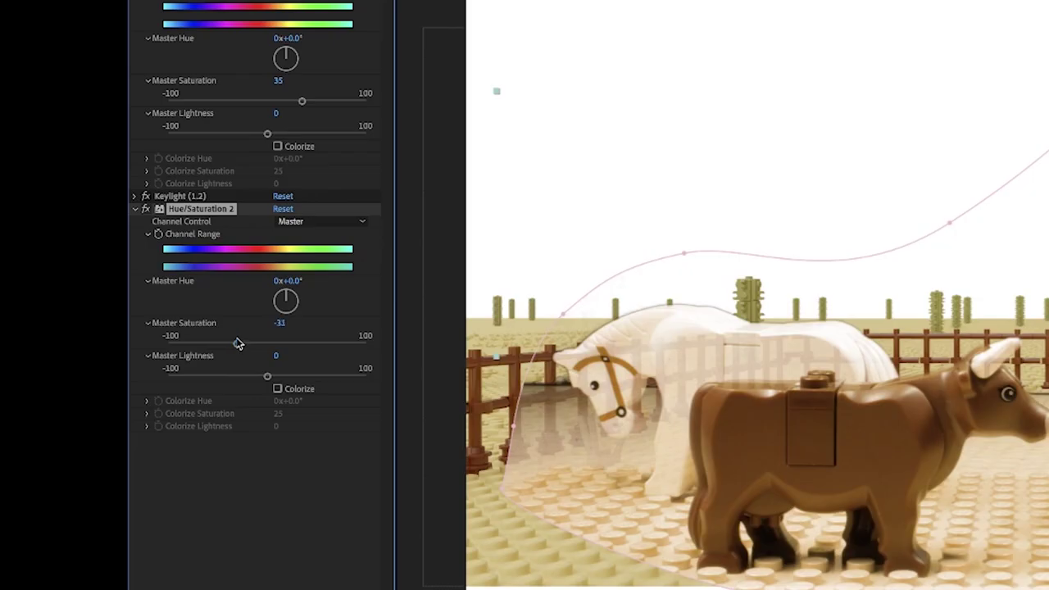
{"action": "left_click_drag", "start_coordinate": [237, 344], "coordinate": [251, 347]}
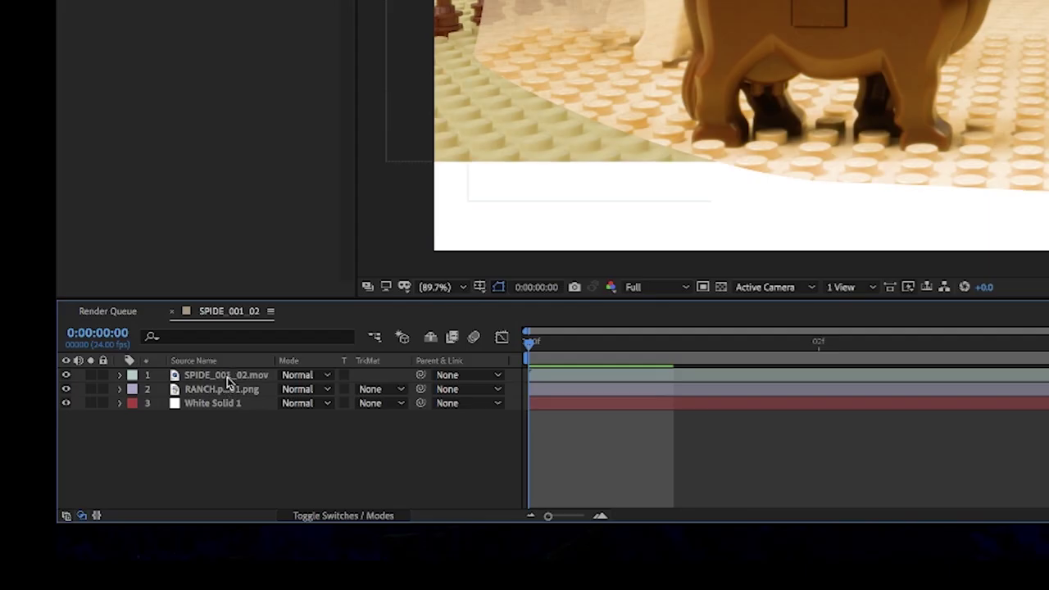
Step: Duplicate the SPIDE_001_02.mov layer and delete Keylight from the top copy
{"action": "left_click", "coordinate": [228, 377]}
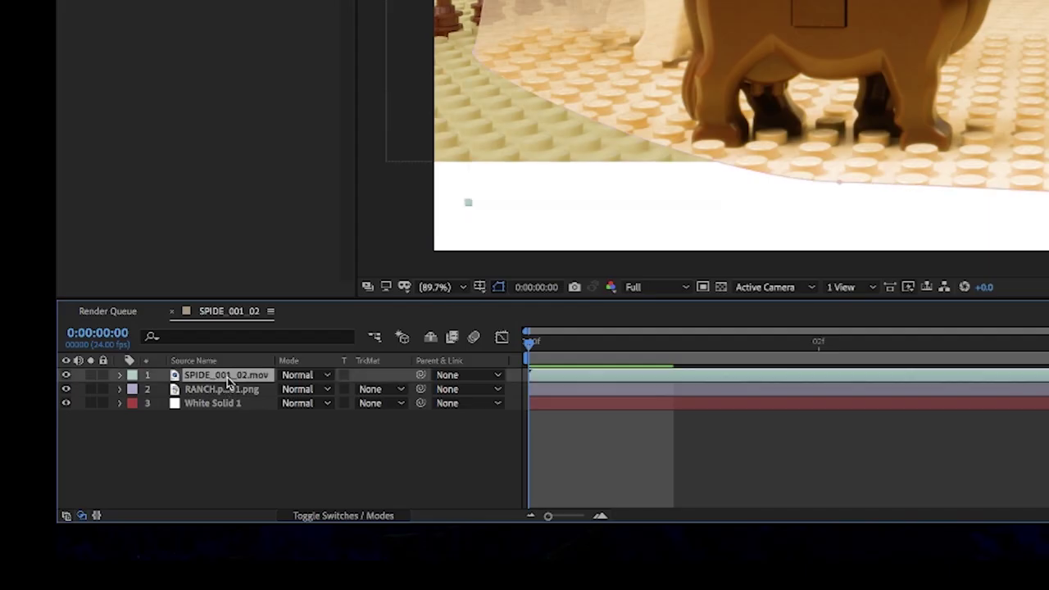
{"action": "key", "text": "ctrl+d"}
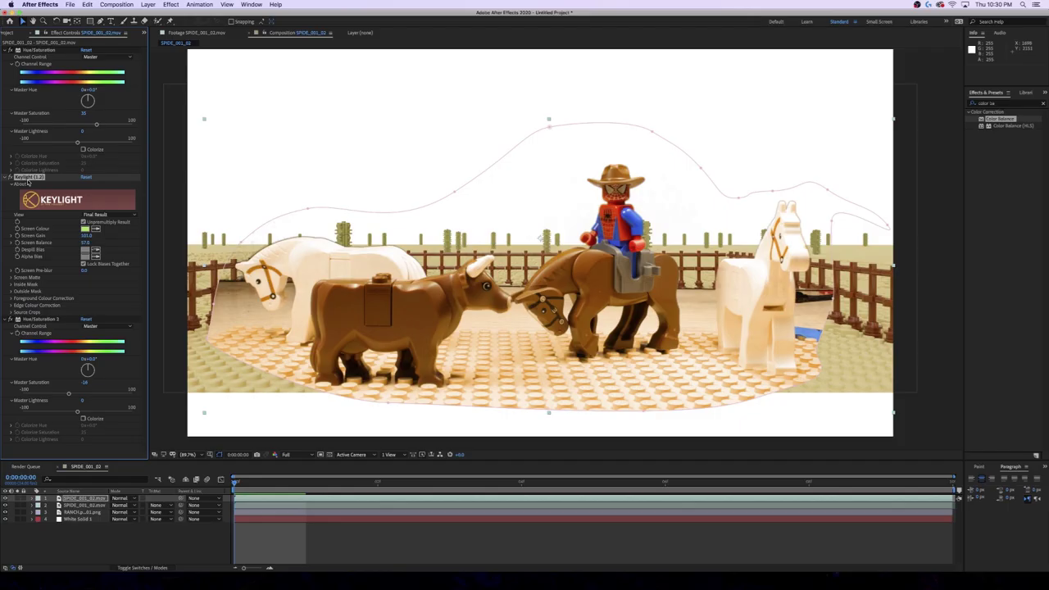
{"action": "key", "text": "Delete"}
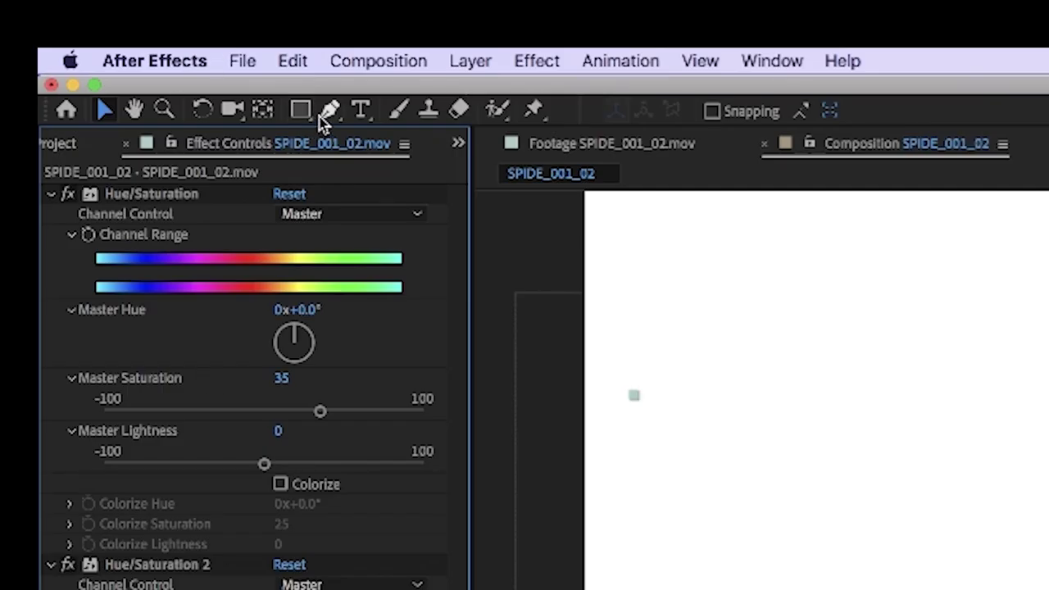
{"action": "left_click", "coordinate": [329, 110]}
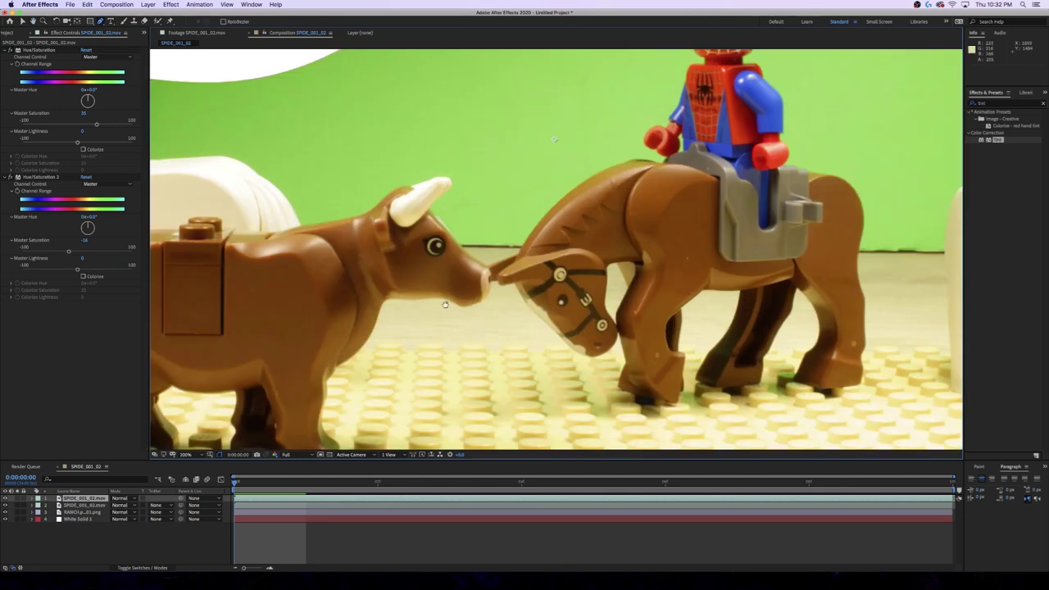
Step: Start a mask outline on the cow's hind leg with two points
{"action": "scroll", "coordinate": [445, 305], "scroll_direction": "down", "scroll_amount": 5}
{"action": "scroll", "coordinate": [445, 304], "scroll_direction": "left", "scroll_amount": 4}
{"action": "left_click", "coordinate": [437, 336]}
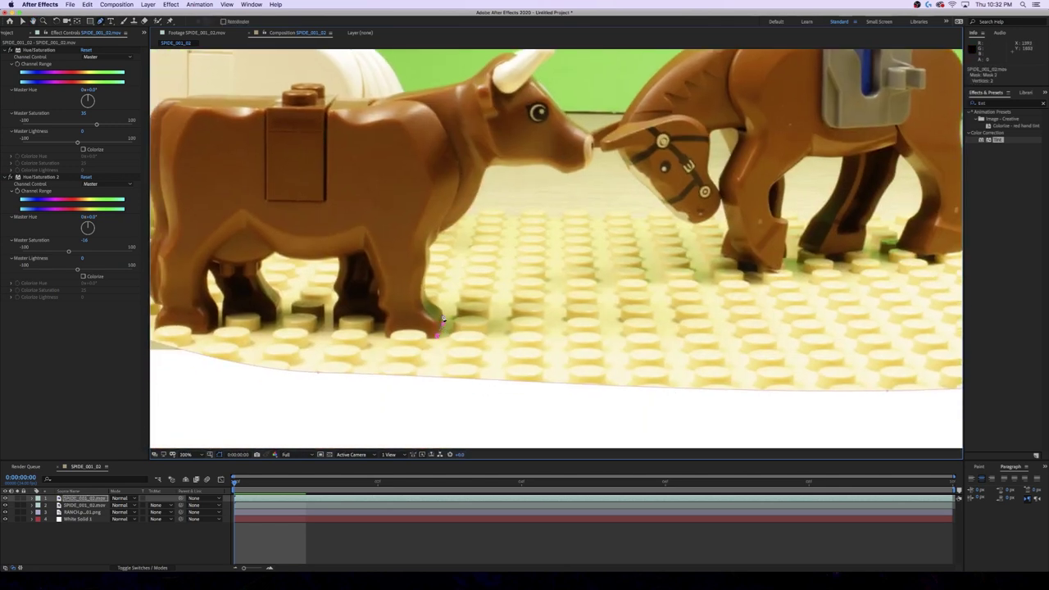
{"action": "left_click", "coordinate": [440, 309]}
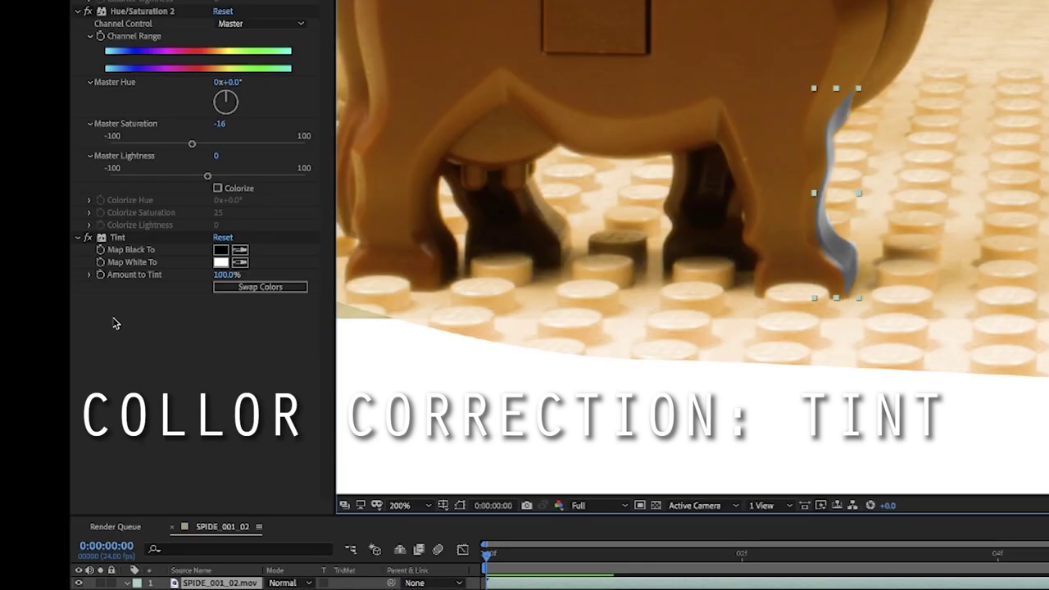
Step: Set the Tint's dark tones to orange and Map White To orange FF9000
{"action": "left_click", "coordinate": [87, 240]}
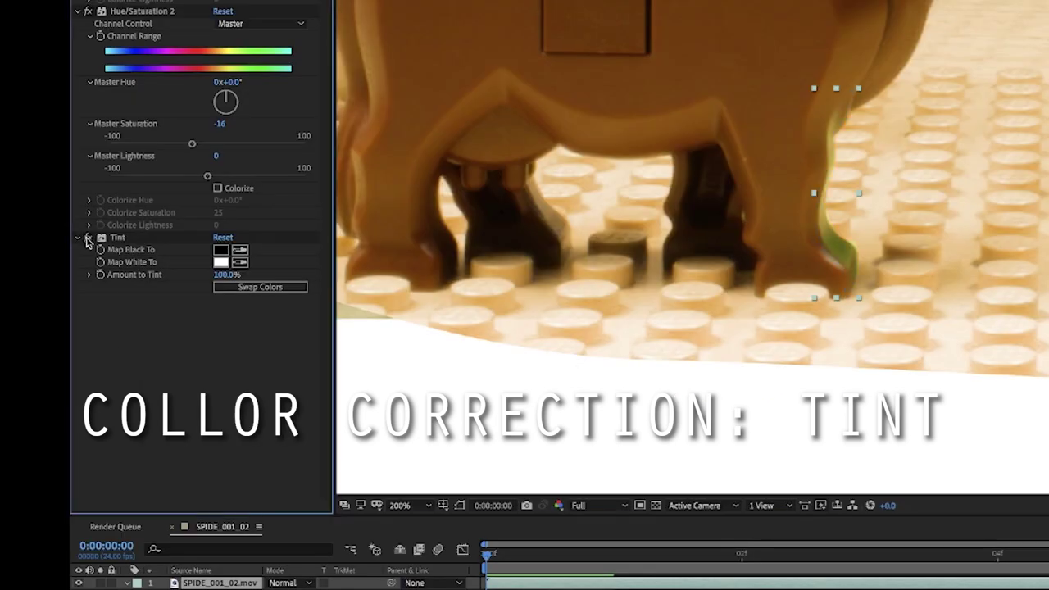
{"action": "left_click", "coordinate": [221, 250]}
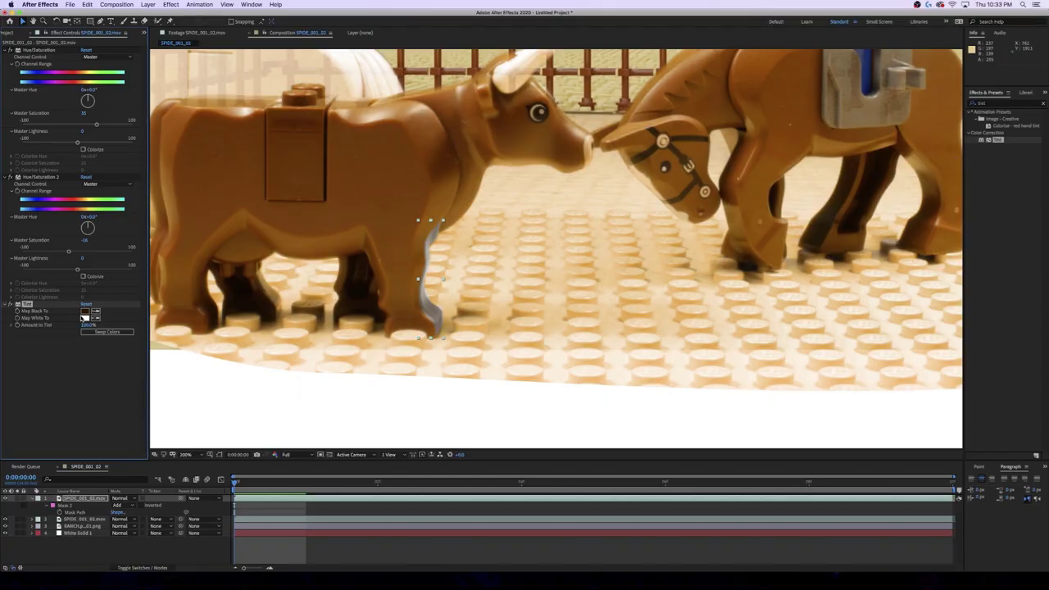
{"action": "key", "text": "Return"}
{"action": "left_click", "coordinate": [116, 222]}
{"action": "type", "text": "FFA800"}
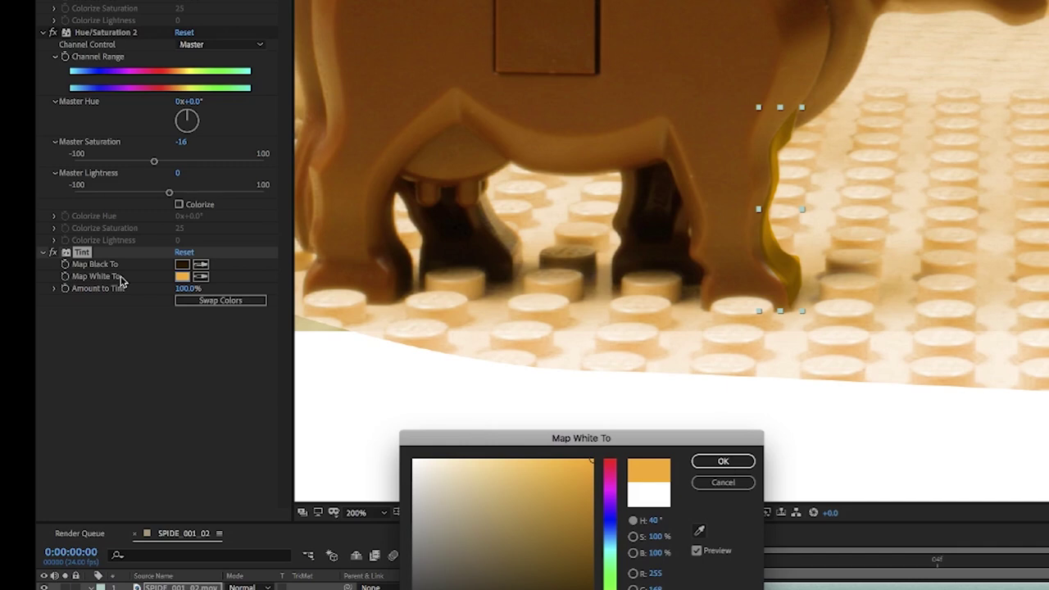
{"action": "mouse_move", "coordinate": [570, 488]}
{"action": "left_mouse_down"}
{"action": "mouse_move", "coordinate": [598, 415]}
{"action": "mouse_move", "coordinate": [541, 410]}
{"action": "mouse_move", "coordinate": [571, 405]}
{"action": "left_mouse_up"}
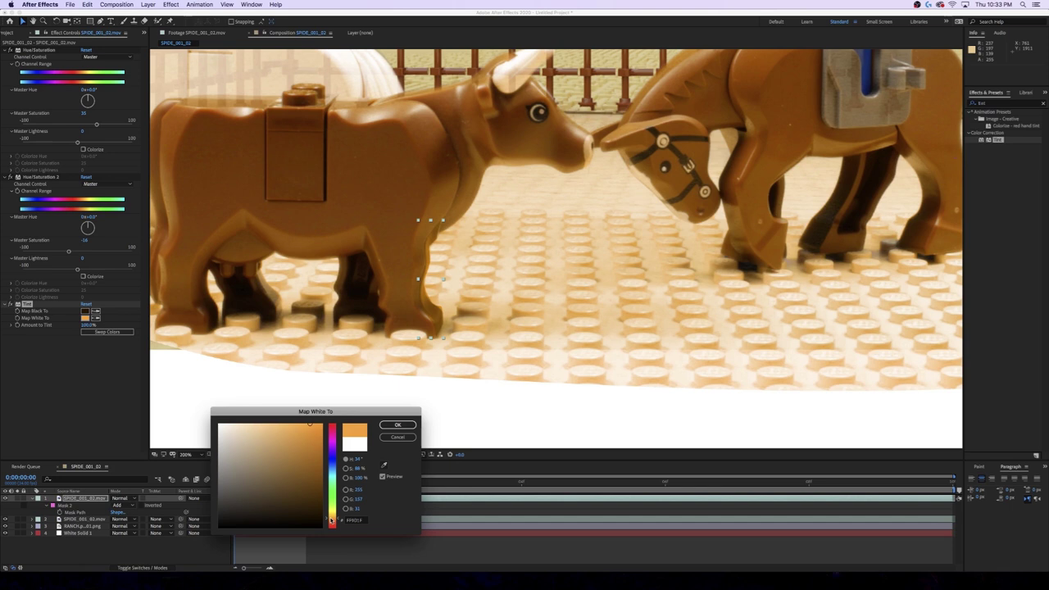
{"action": "left_click_drag", "start_coordinate": [310, 424], "coordinate": [337, 414]}
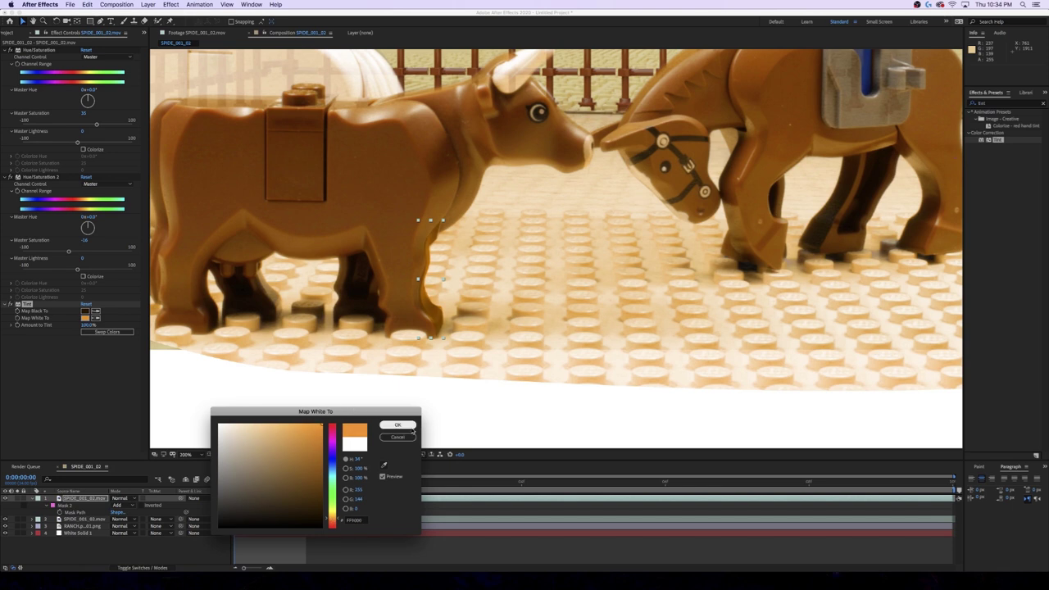
{"action": "left_click", "coordinate": [400, 425]}
{"action": "key", "text": "f"}
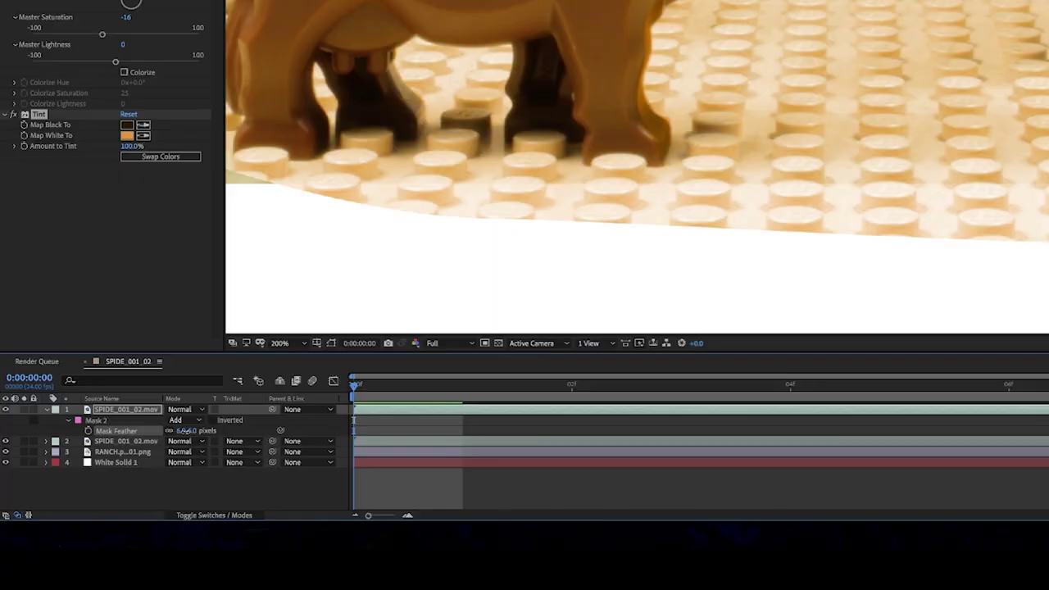
Step: Feather the cow-leg mask to 15 px with negative expansion, then hide the top layer to compare
{"action": "left_click_drag", "start_coordinate": [187, 431], "coordinate": [195, 435]}
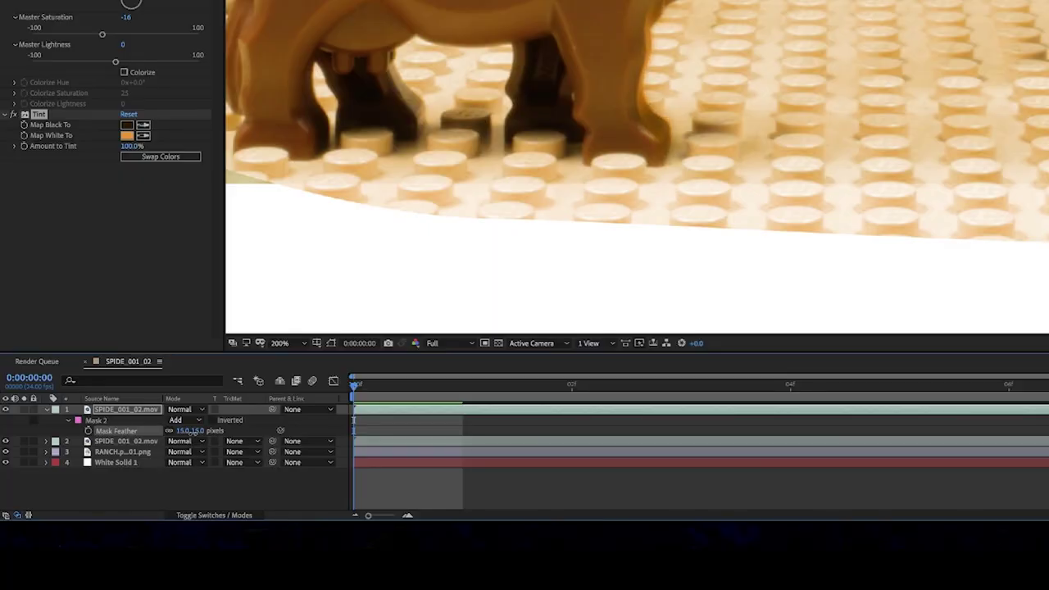
{"action": "left_click", "coordinate": [96, 420]}
{"action": "key", "text": "m"}
{"action": "key", "text": "m"}
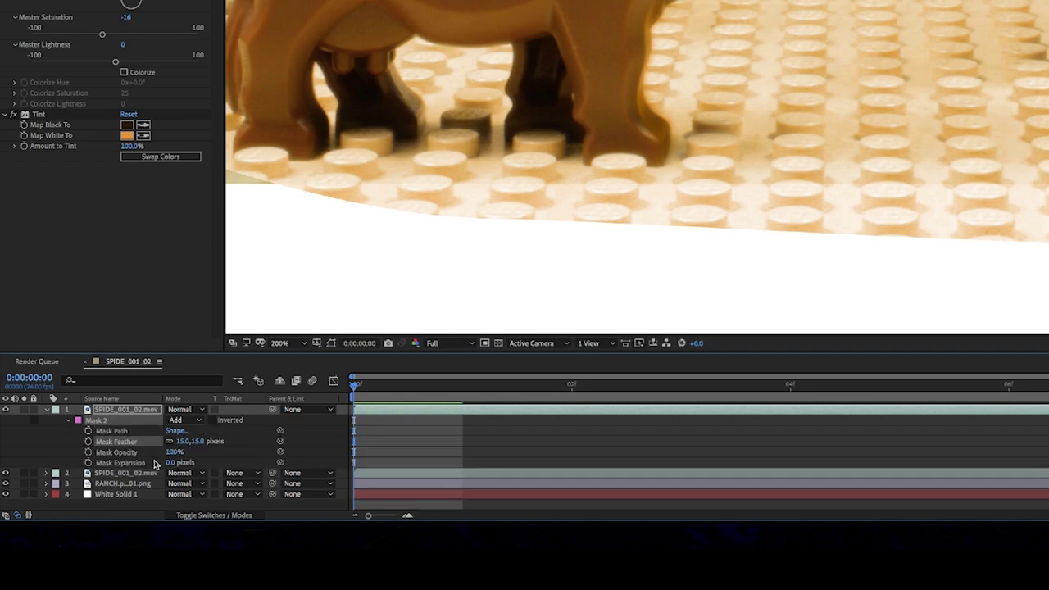
{"action": "left_click_drag", "start_coordinate": [167, 462], "coordinate": [165, 463]}
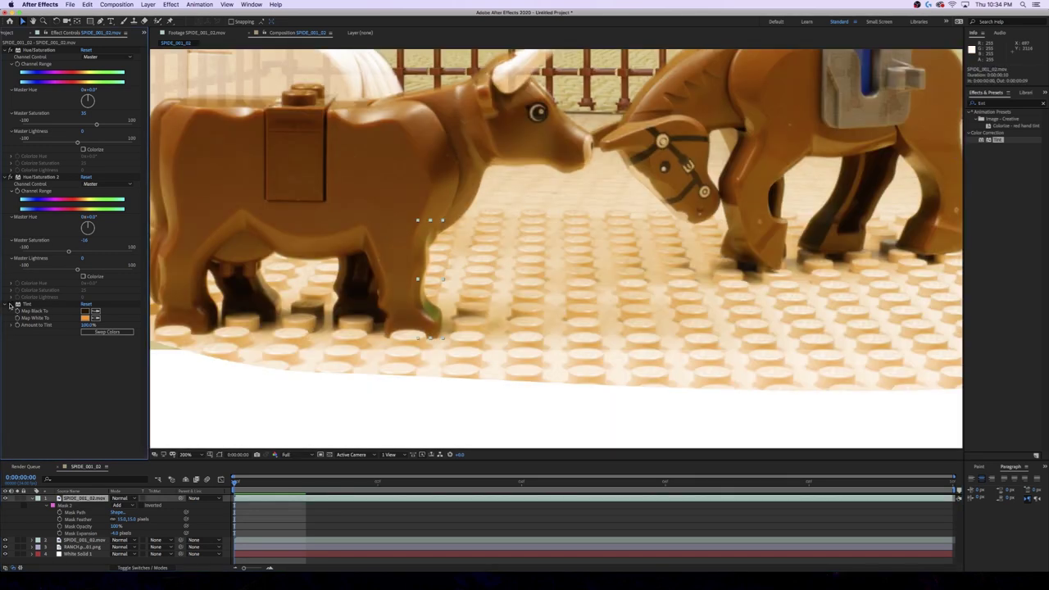
{"action": "left_click", "coordinate": [6, 499]}
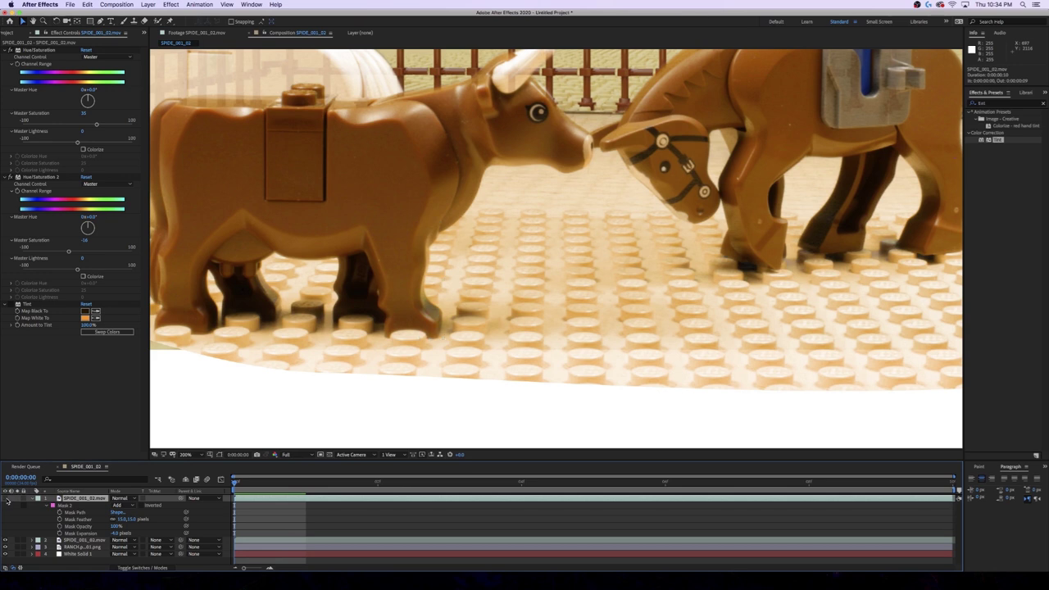
{"action": "left_click_drag", "start_coordinate": [476, 345], "coordinate": [566, 205]}
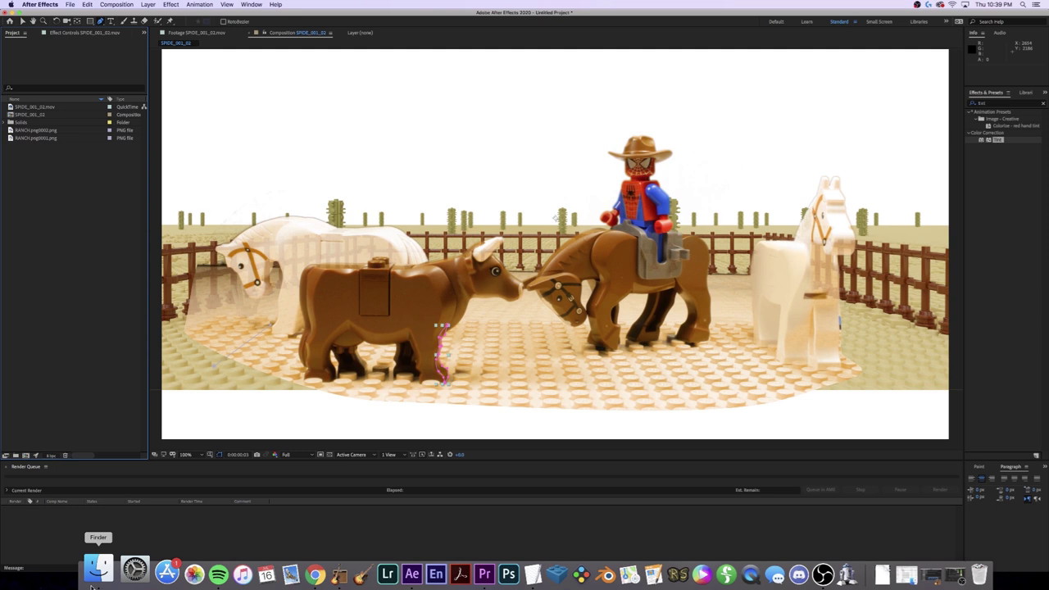
Step: Import FOSB_001_17.mov from Finder and build a FOSB_001_17 composition from it
{"action": "left_click", "coordinate": [95, 581]}
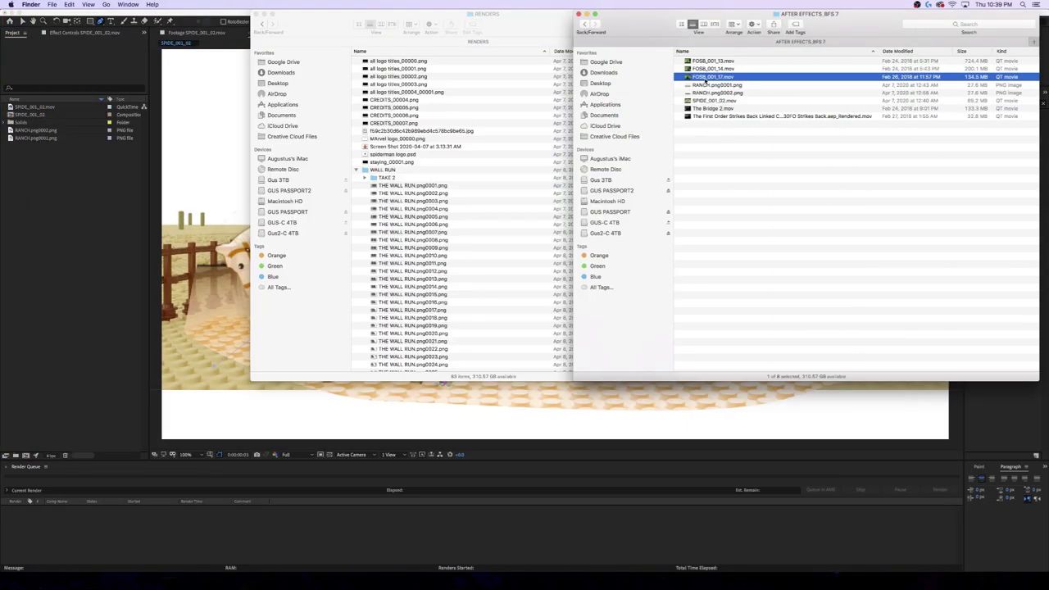
{"action": "left_click_drag", "start_coordinate": [710, 76], "coordinate": [47, 288]}
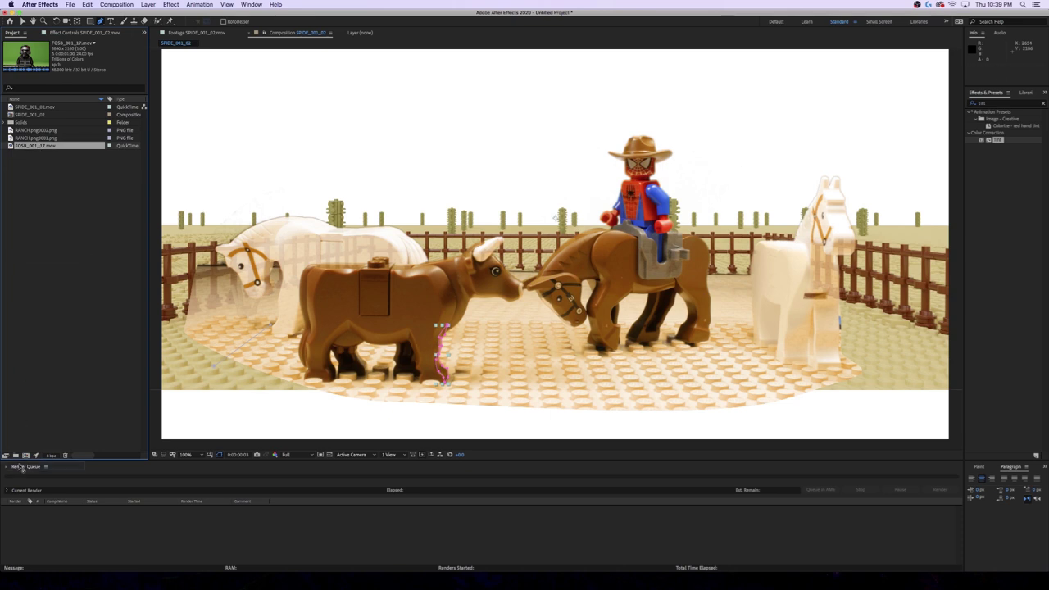
{"action": "left_click_drag", "start_coordinate": [25, 456], "coordinate": [25, 456]}
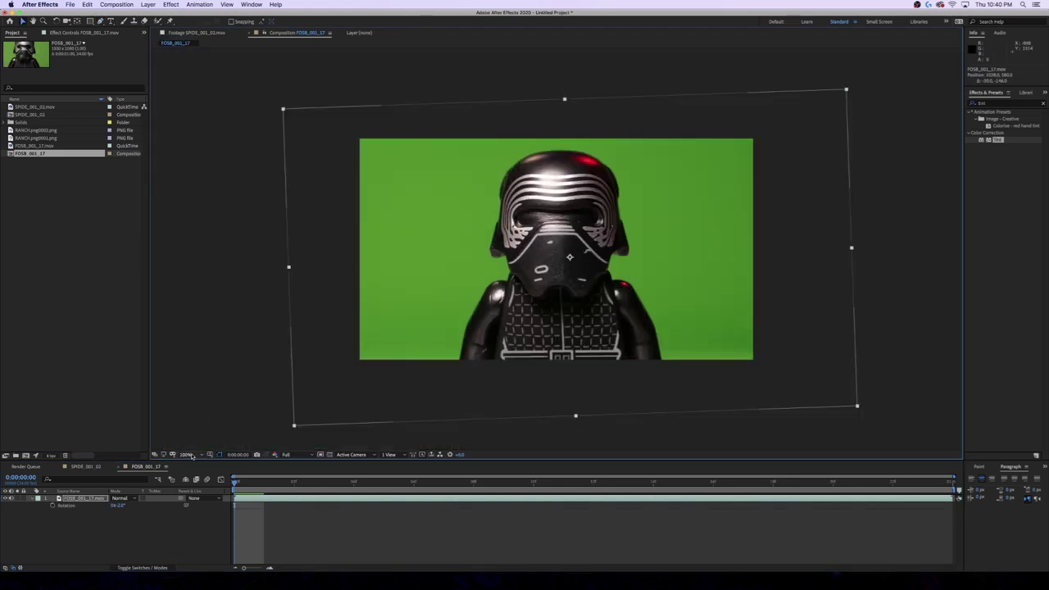
{"action": "left_click", "coordinate": [187, 454]}
Step: Fit the view and add Hue/Saturation to the Kylo Ren clip with saturation 42
{"action": "left_click", "coordinate": [189, 309]}
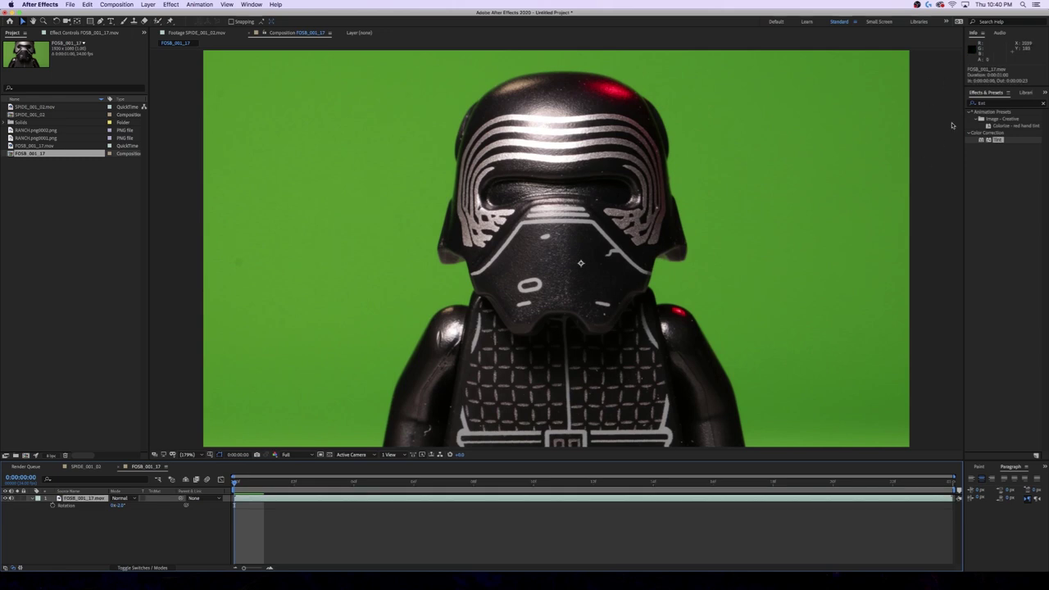
{"action": "left_click", "coordinate": [999, 100]}
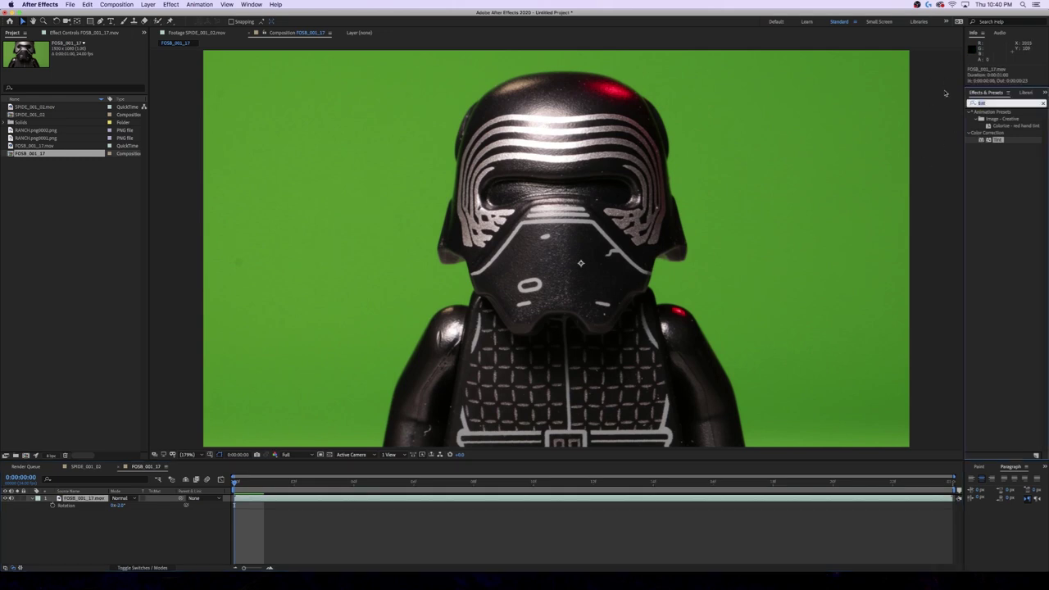
{"action": "type", "text": "sat"}
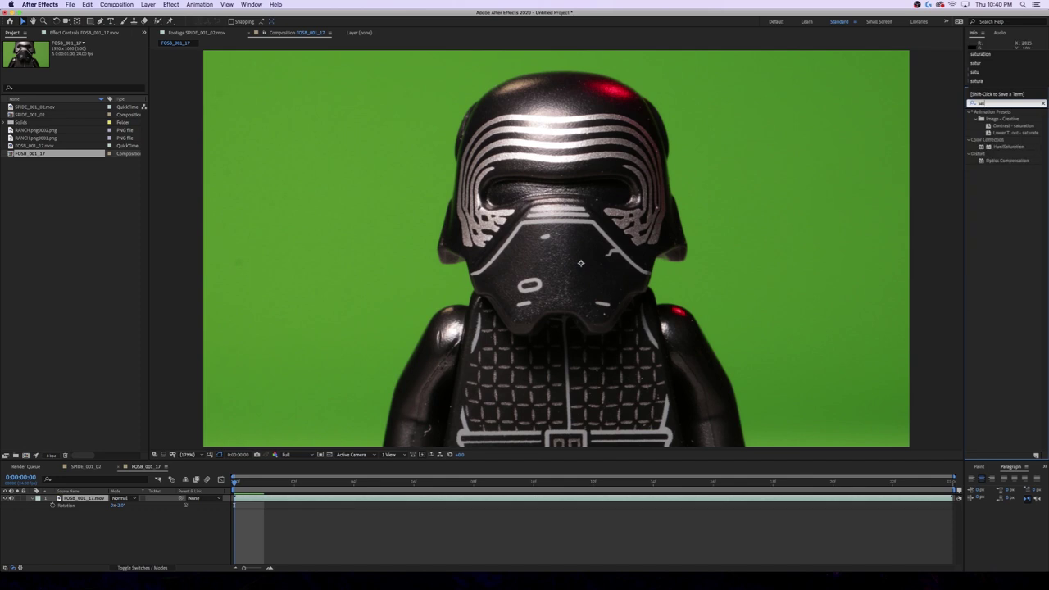
{"action": "type", "text": "ur"}
{"action": "double_click", "coordinate": [994, 146]}
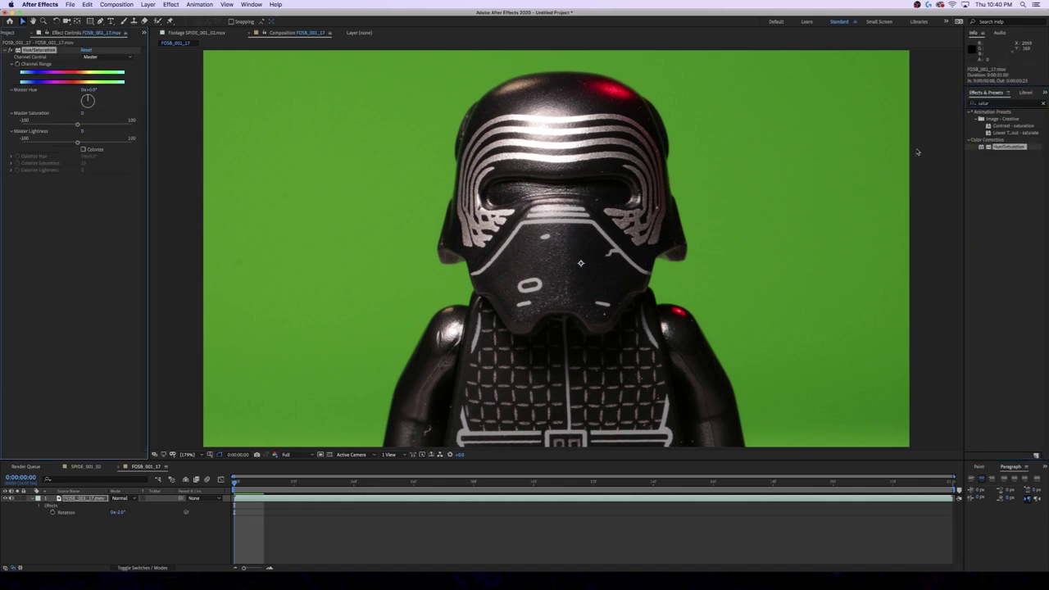
{"action": "left_click_drag", "start_coordinate": [112, 124], "coordinate": [105, 125]}
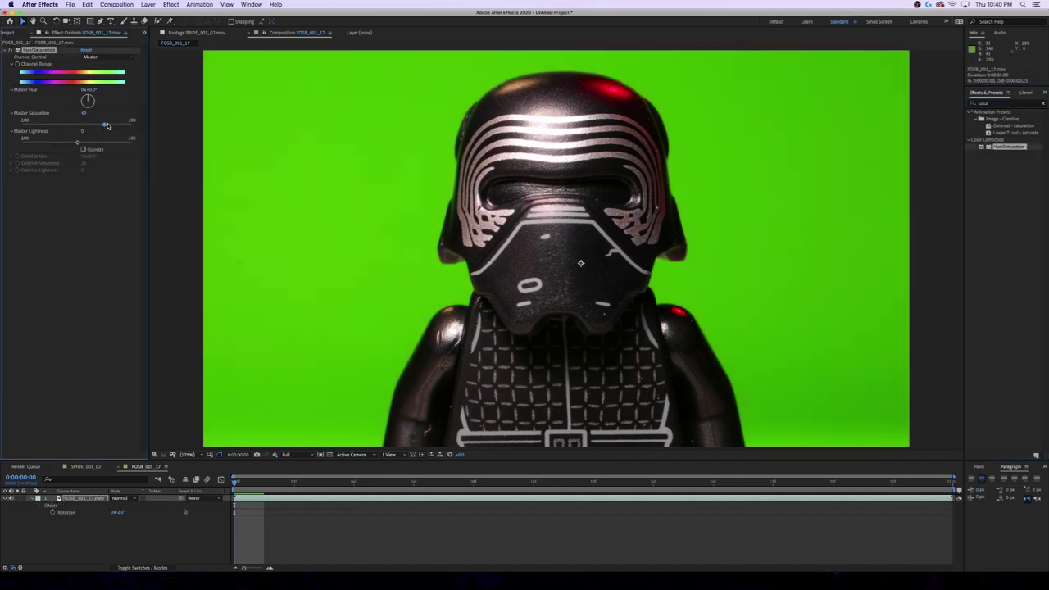
Step: Apply Keylight (1.2) and sample the green backdrop as its Screen Colour
{"action": "left_click", "coordinate": [1044, 103]}
{"action": "type", "text": "keylight"}
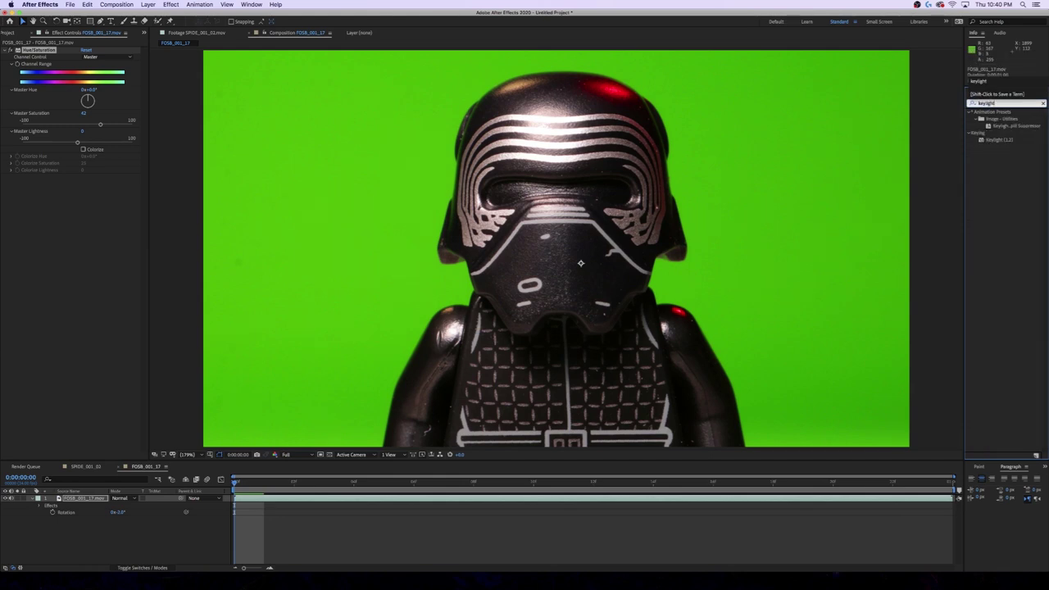
{"action": "double_click", "coordinate": [998, 140]}
{"action": "left_click", "coordinate": [96, 229]}
{"action": "left_click", "coordinate": [323, 241]}
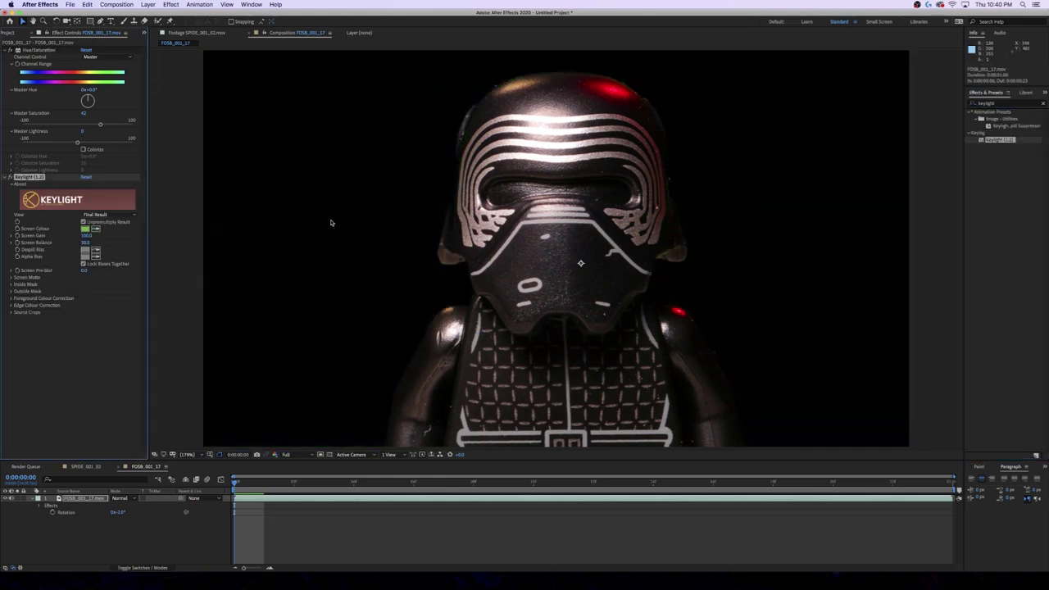
{"action": "key", "text": "super+y"}
{"action": "left_click", "coordinate": [282, 368]}
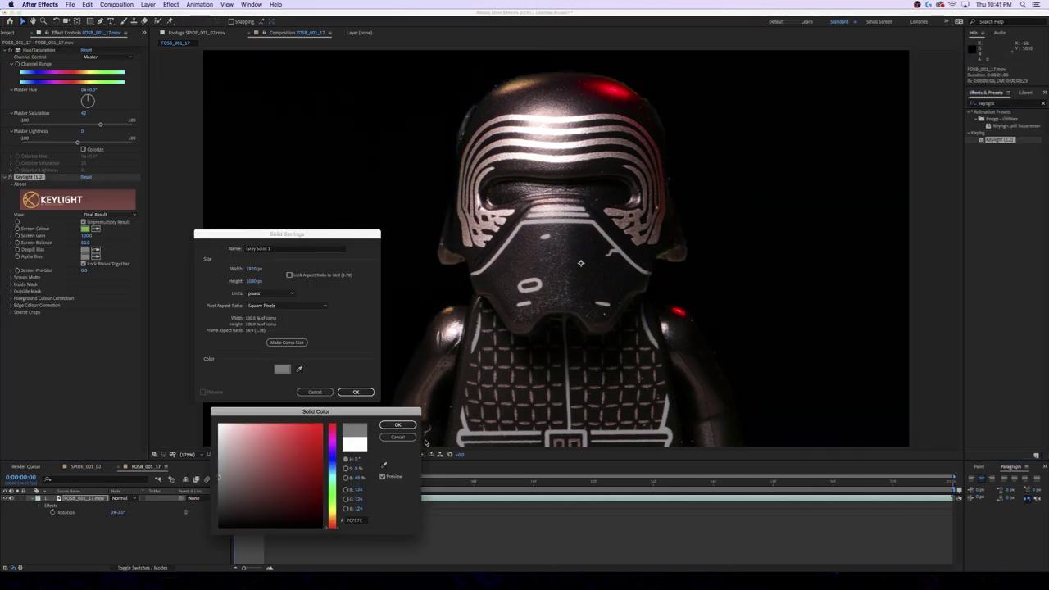
Step: Place a gray solid beneath Kylo Ren and import the rendered finished shot from Finder
{"action": "left_click", "coordinate": [398, 425]}
{"action": "left_click", "coordinate": [355, 391]}
{"action": "left_click_drag", "start_coordinate": [88, 502], "coordinate": [89, 527]}
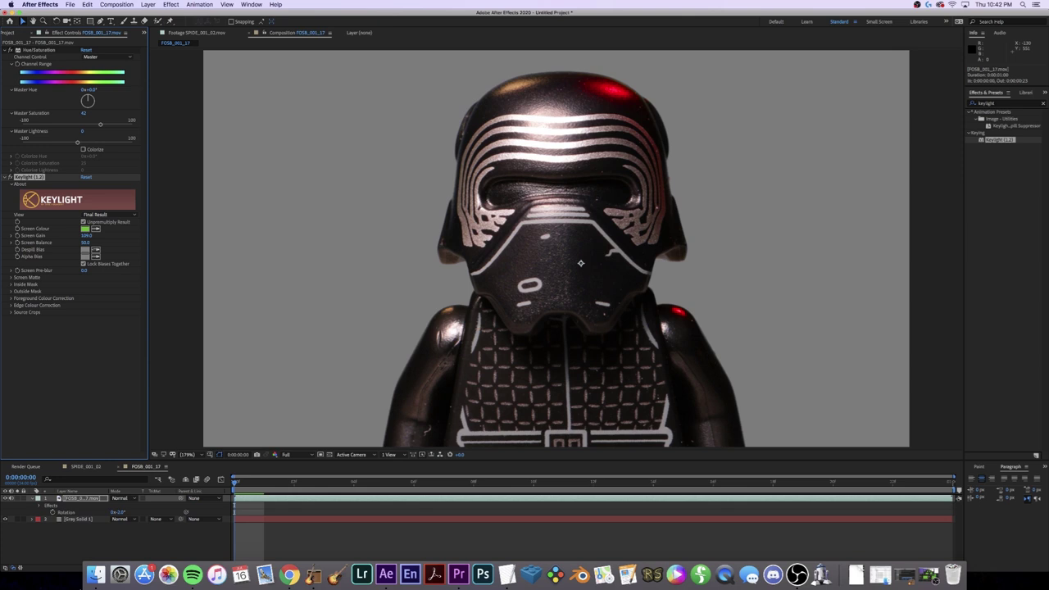
{"action": "left_click", "coordinate": [99, 571]}
{"action": "left_click_drag", "start_coordinate": [718, 117], "coordinate": [82, 516]}
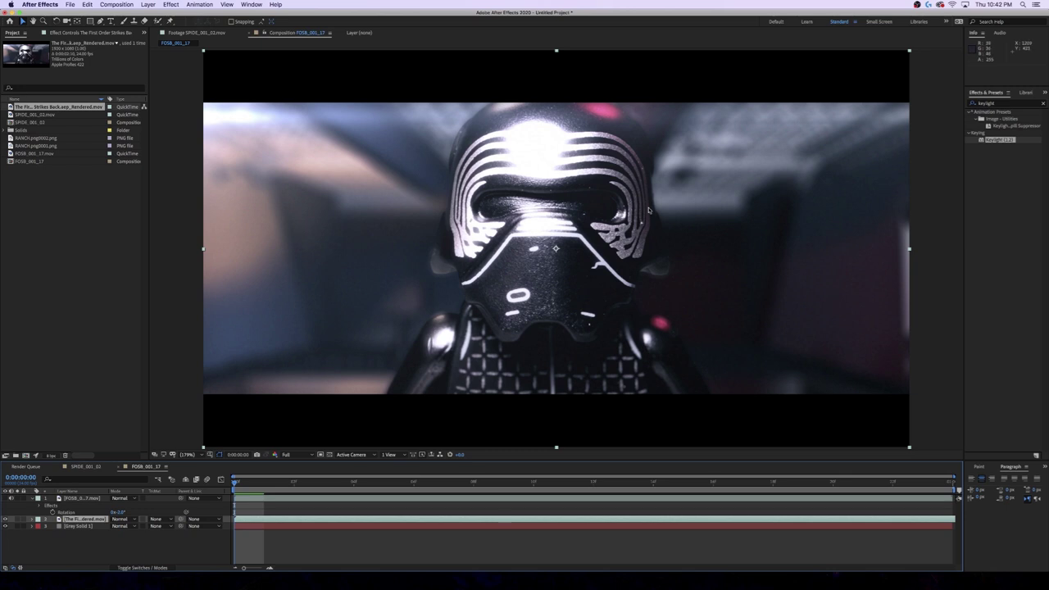
Step: Duplicate the FOSB figure layer and delete Keylight from the copy as a test
{"action": "left_click", "coordinate": [6, 498]}
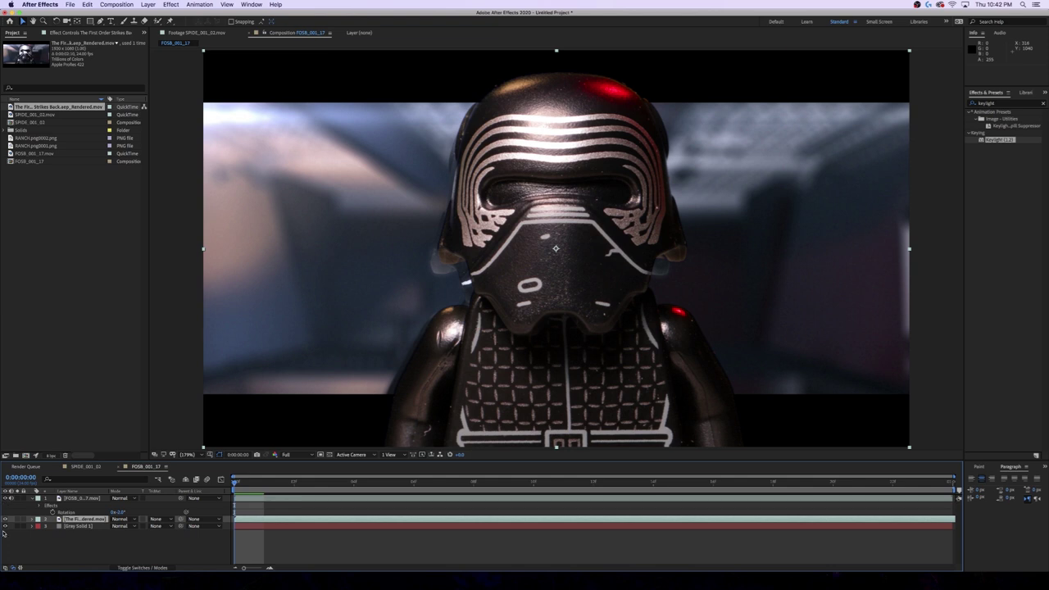
{"action": "left_click", "coordinate": [82, 499]}
{"action": "key", "text": "ctrl+d"}
{"action": "left_click", "coordinate": [81, 34]}
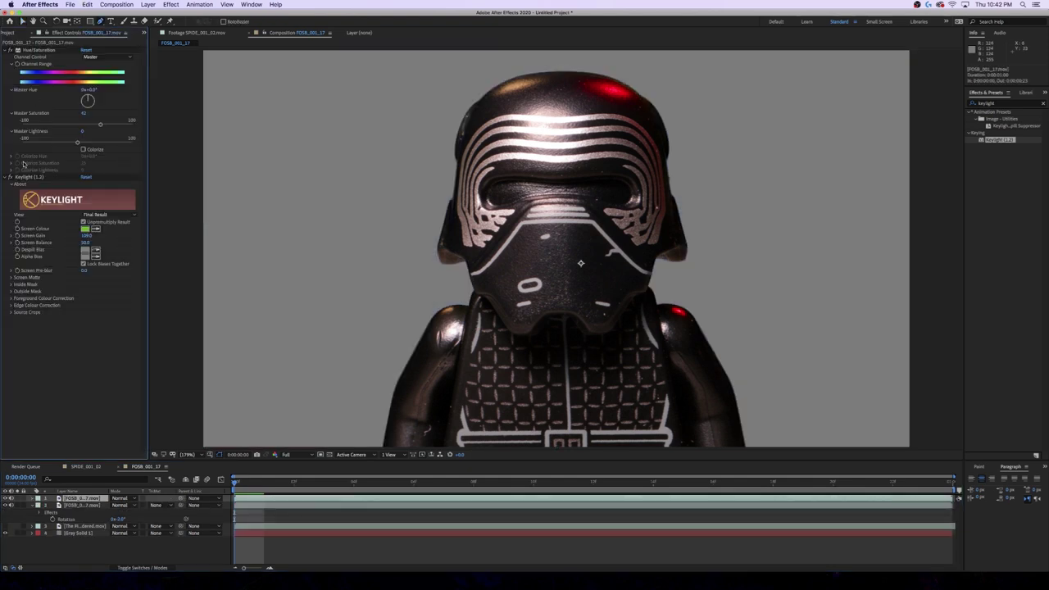
{"action": "left_click", "coordinate": [26, 176]}
{"action": "key", "text": "Delete"}
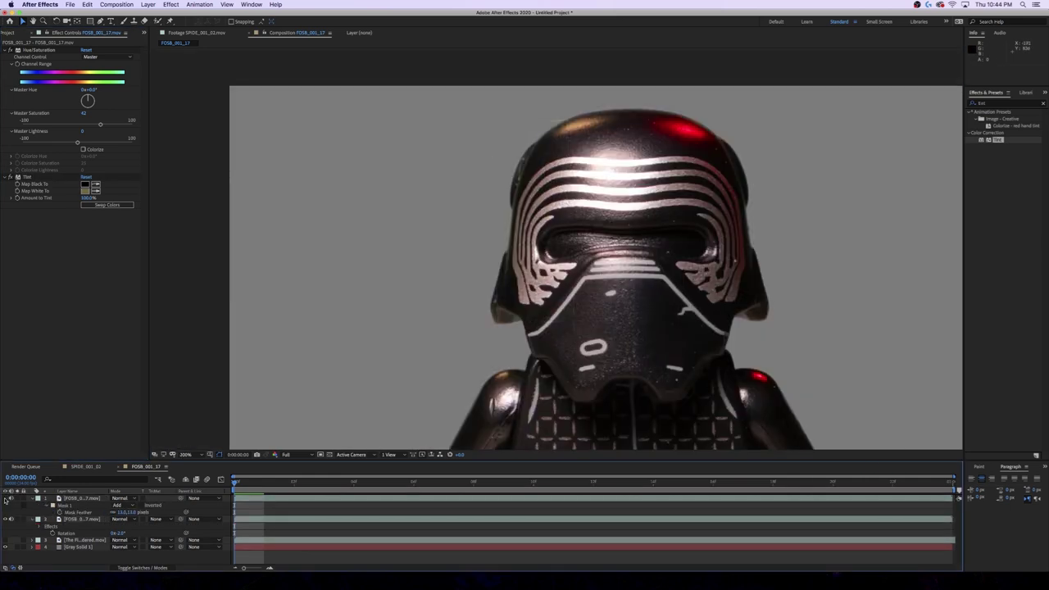
Step: Fit the composition in the viewer and hide the rendered reference layer
{"action": "left_click", "coordinate": [187, 454]}
{"action": "left_click", "coordinate": [189, 323]}
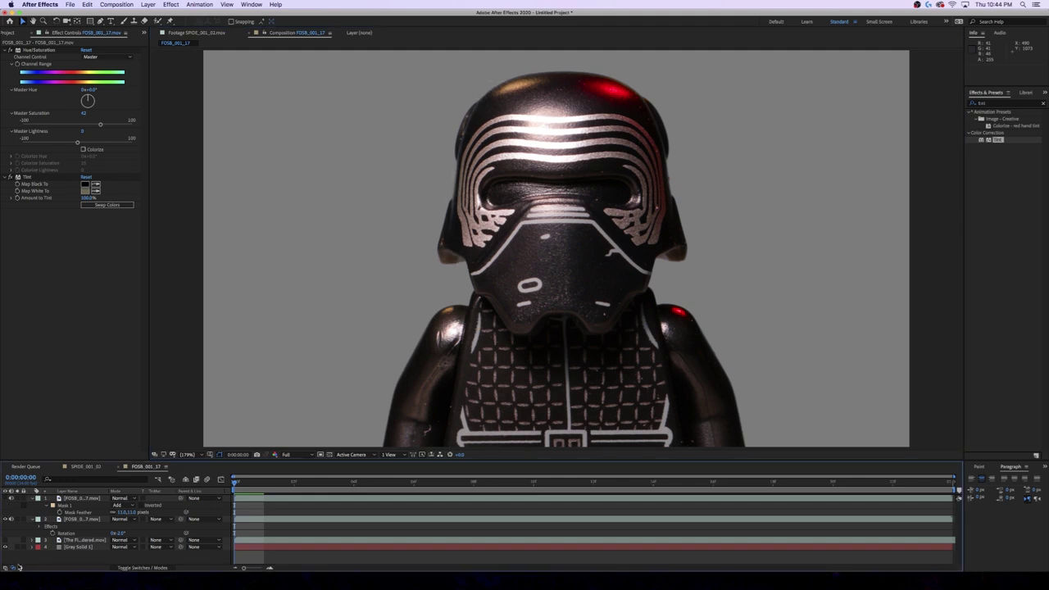
{"action": "left_click", "coordinate": [6, 541]}
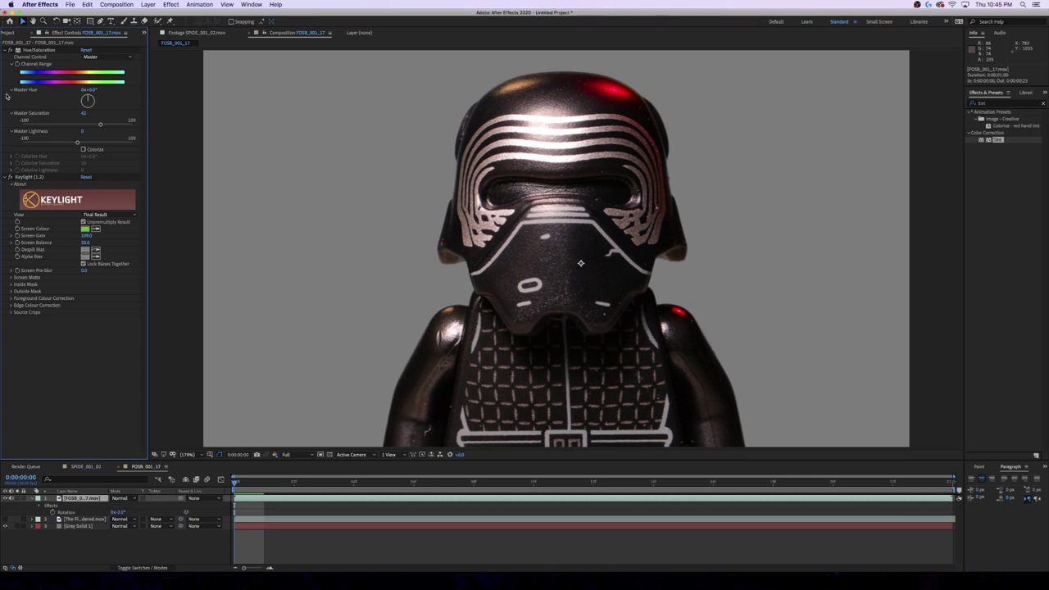
Step: Add a new solid layer and lower its opacity to 0%
{"action": "right_click", "coordinate": [93, 498]}
{"action": "mouse_move", "coordinate": [113, 504]}
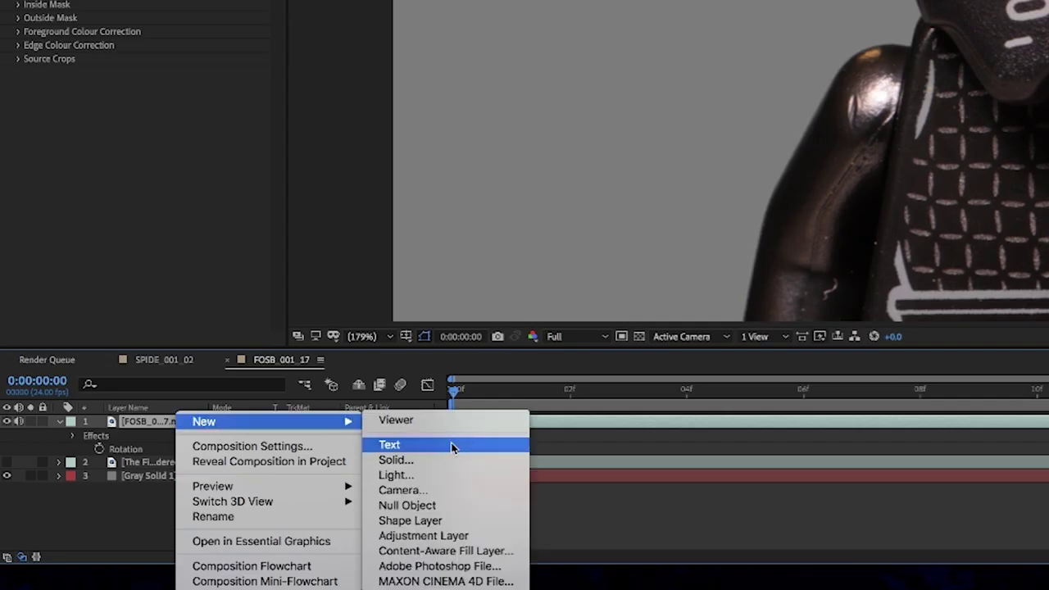
{"action": "left_click", "coordinate": [434, 461]}
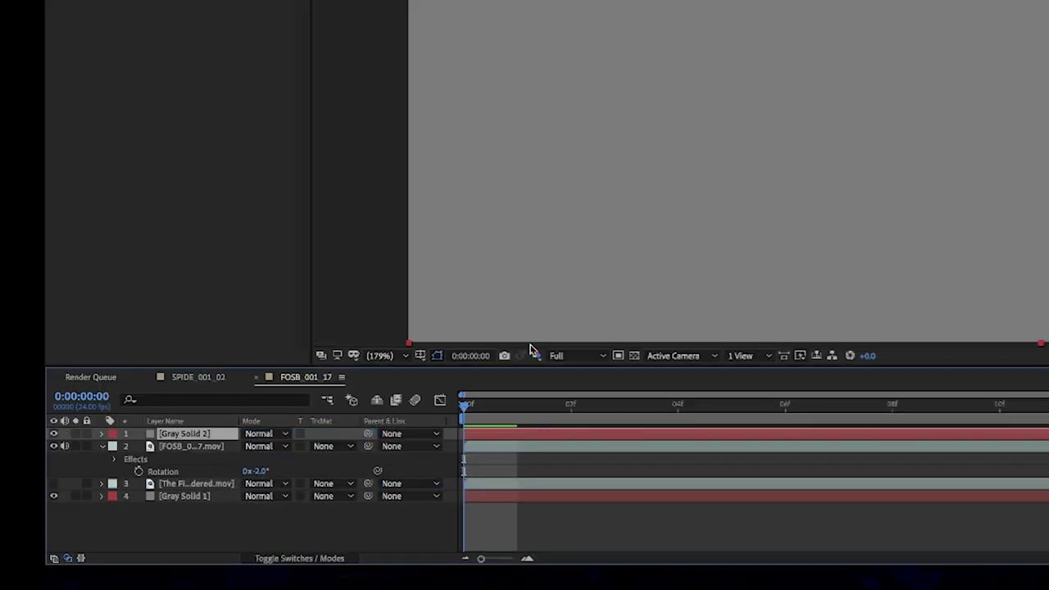
{"action": "key", "text": "t"}
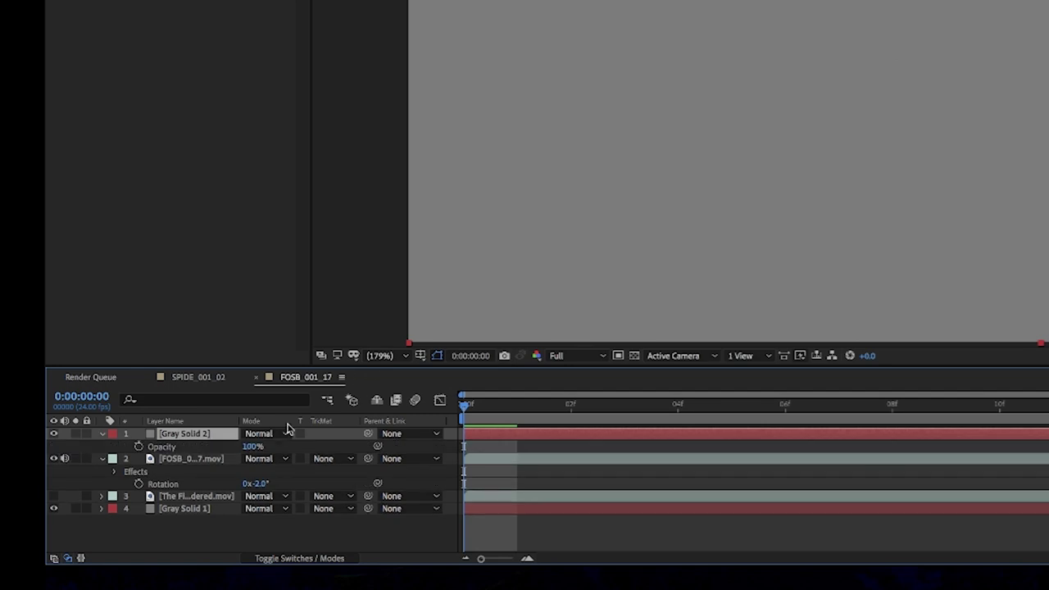
{"action": "left_click_drag", "start_coordinate": [249, 447], "coordinate": [137, 447]}
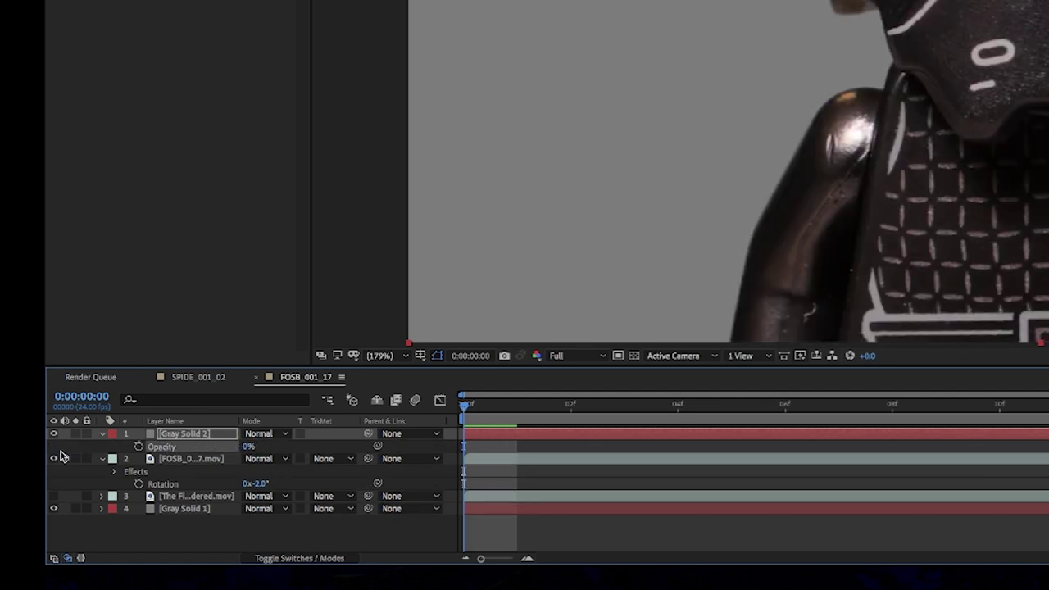
Step: Pre-compose the figure layer and Gray Solid 2 into a precomp named Kylo
{"action": "left_click", "coordinate": [168, 461]}
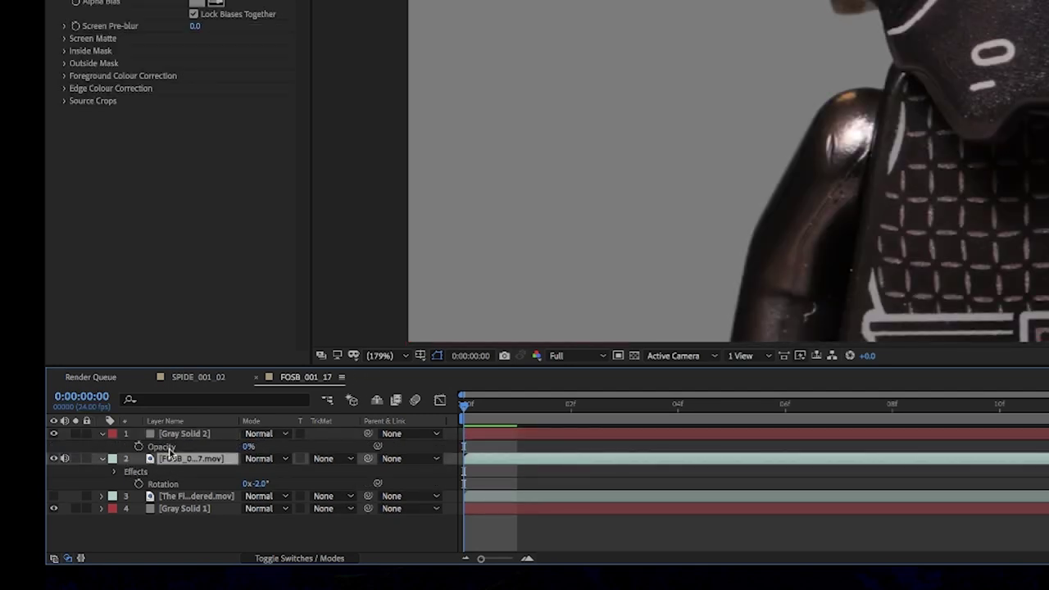
{"action": "left_click", "coordinate": [175, 441]}
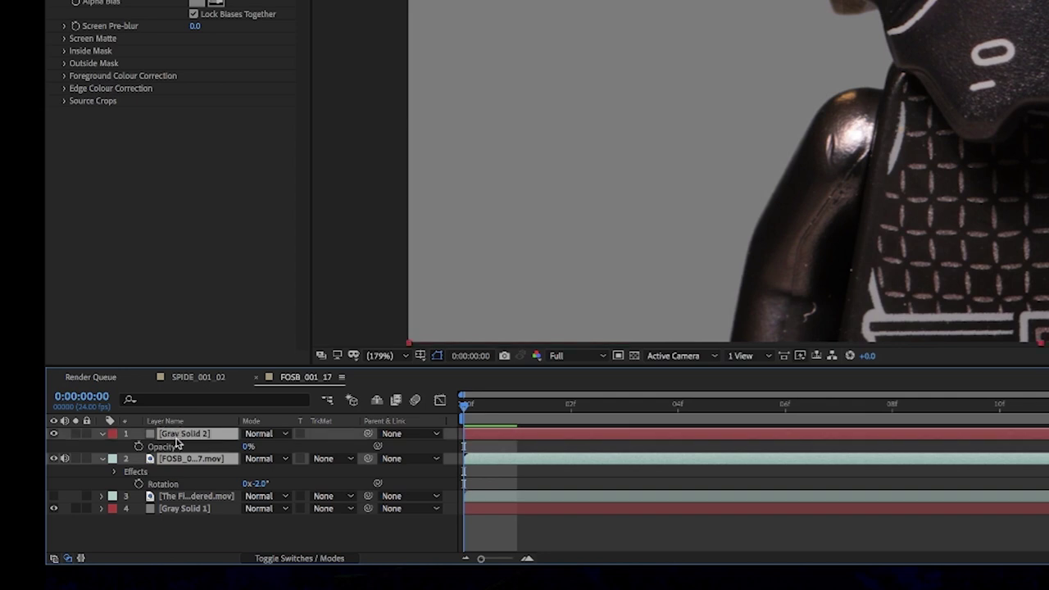
{"action": "right_click", "coordinate": [179, 441]}
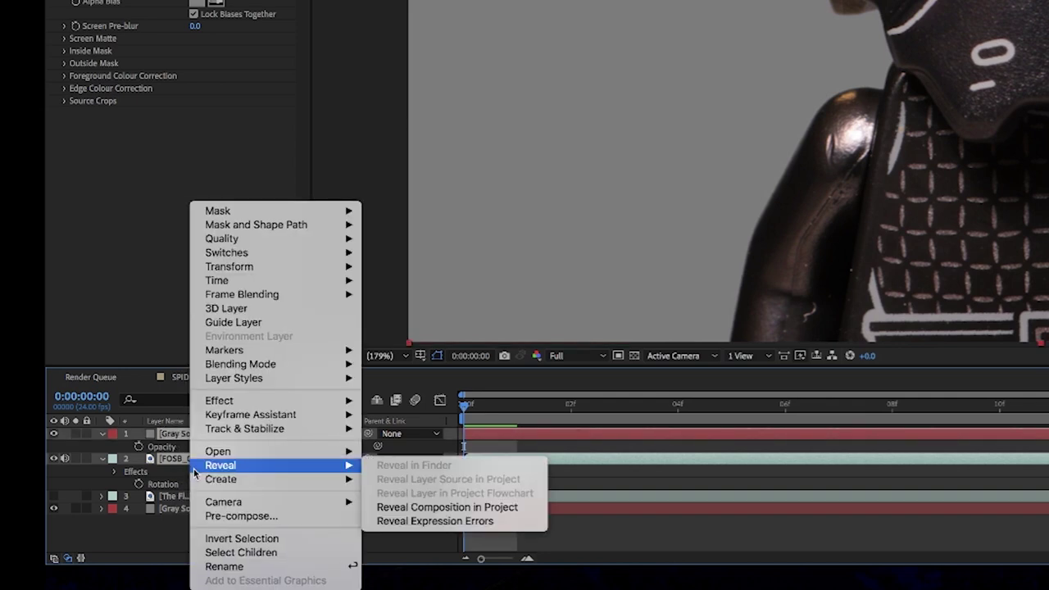
{"action": "left_click", "coordinate": [211, 517]}
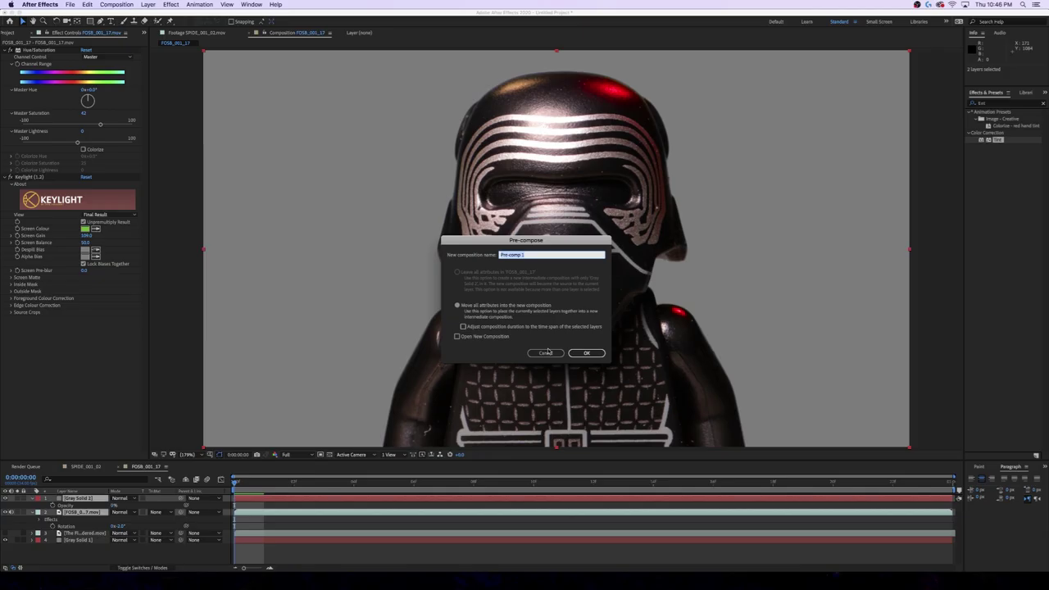
{"action": "type", "text": "Kylo"}
{"action": "key", "text": "Return"}
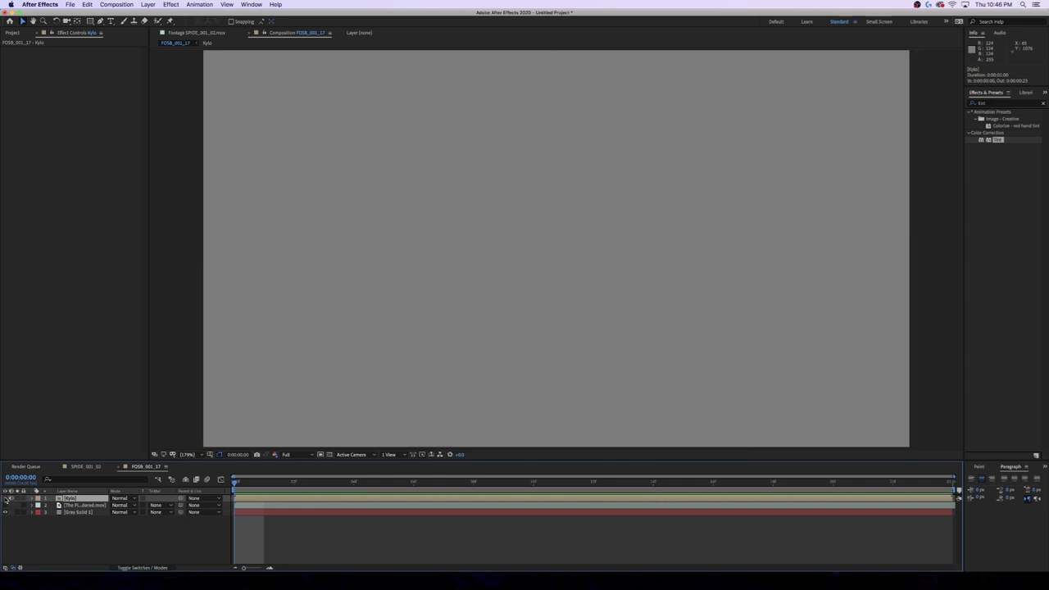
Step: Duplicate the Kylo layer, draw a Pen mask around the body, and apply Camera Lens Blur
{"action": "left_click_drag", "start_coordinate": [461, 367], "coordinate": [482, 328]}
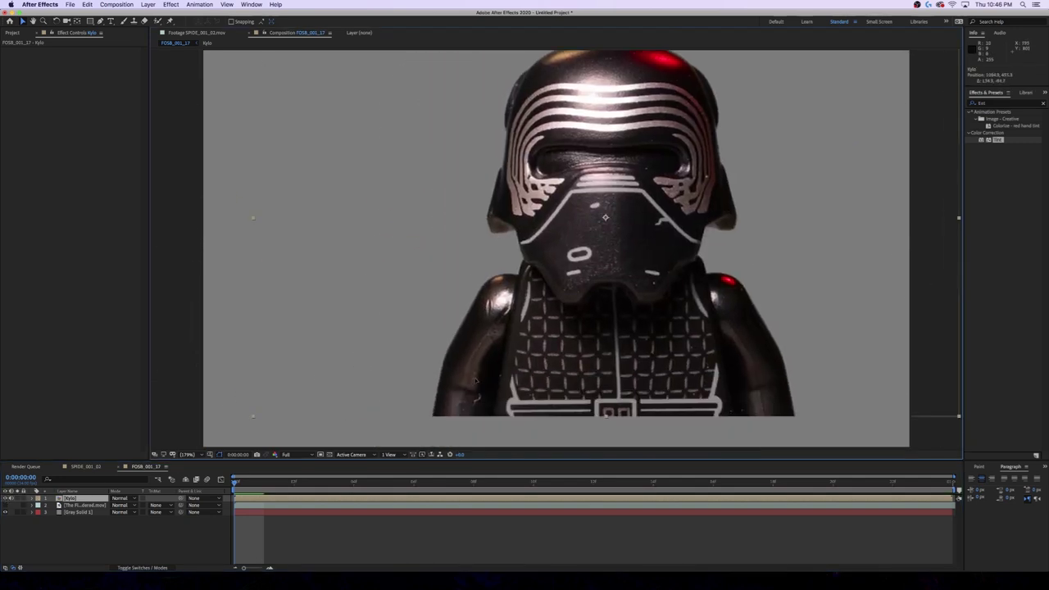
{"action": "key", "text": "super+z"}
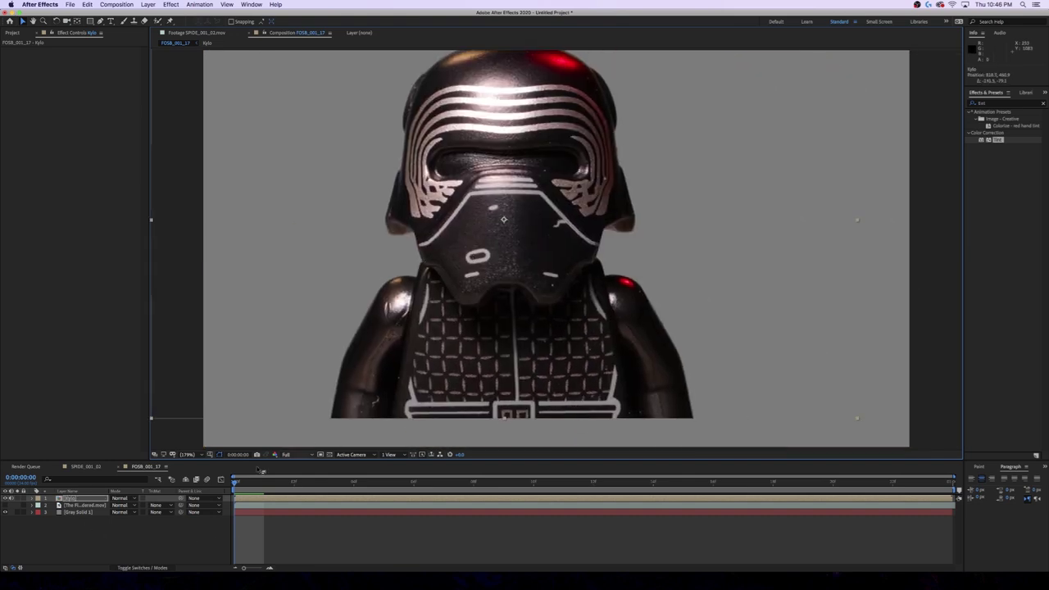
{"action": "key", "text": "super+d"}
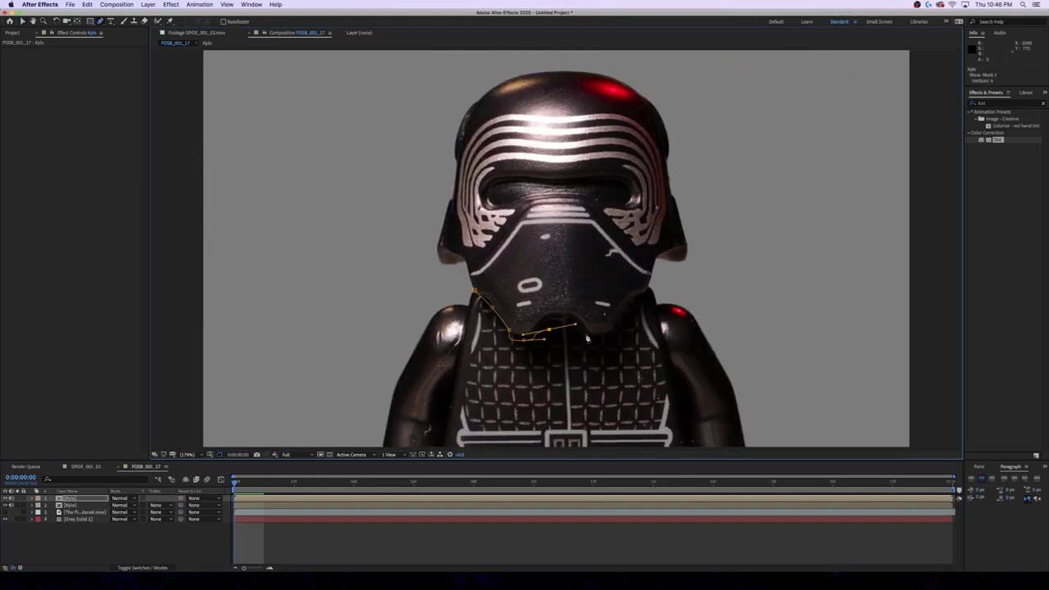
{"action": "left_click", "coordinate": [587, 338]}
{"action": "left_click", "coordinate": [621, 323]}
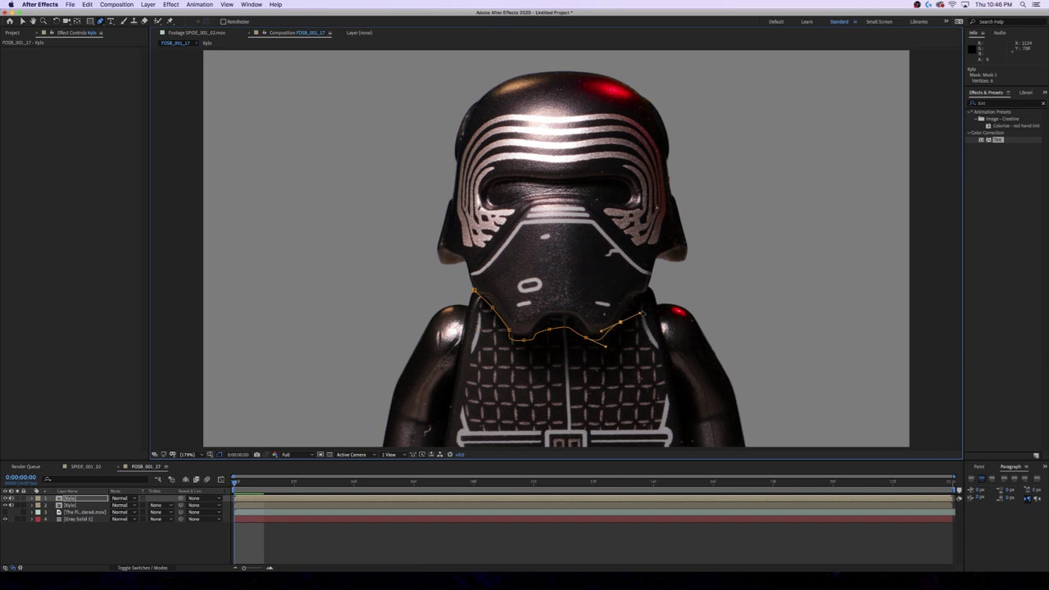
{"action": "left_click", "coordinate": [648, 292]}
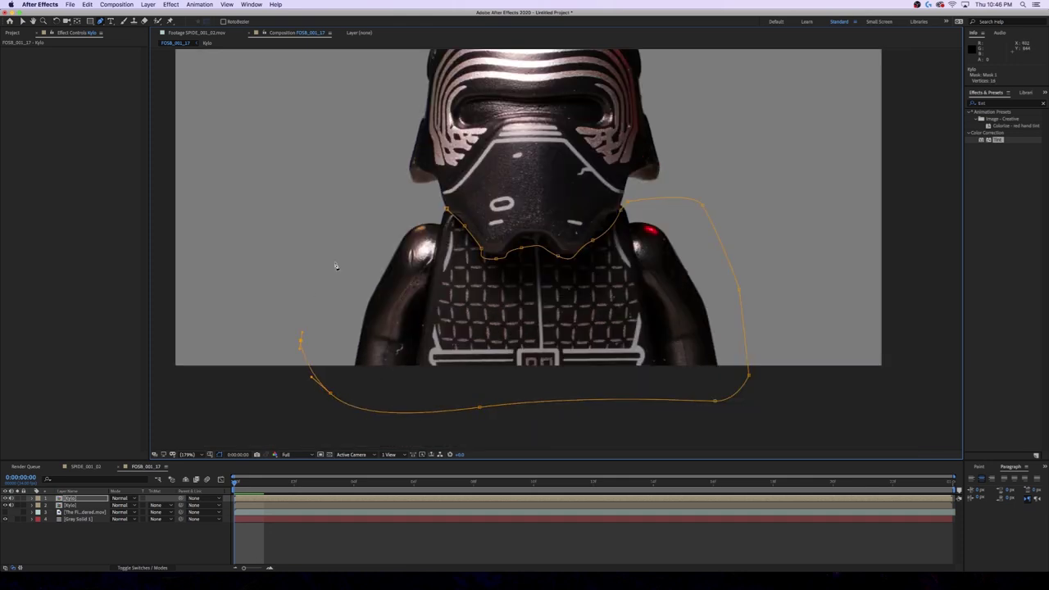
{"action": "left_click", "coordinate": [347, 247]}
{"action": "left_click", "coordinate": [428, 194]}
{"action": "left_click", "coordinate": [447, 209]}
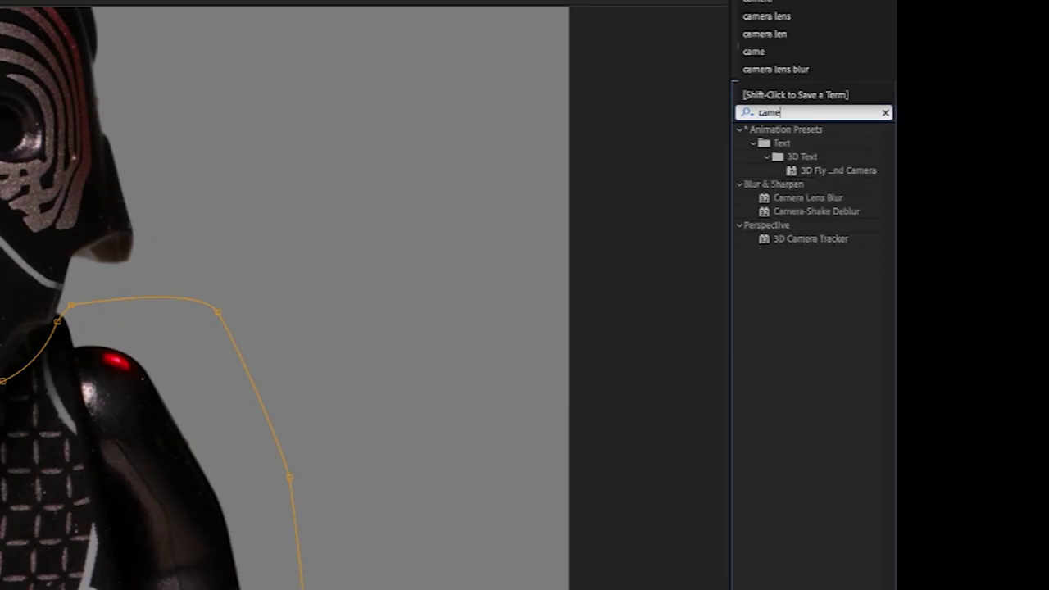
{"action": "type", "text": "lens"}
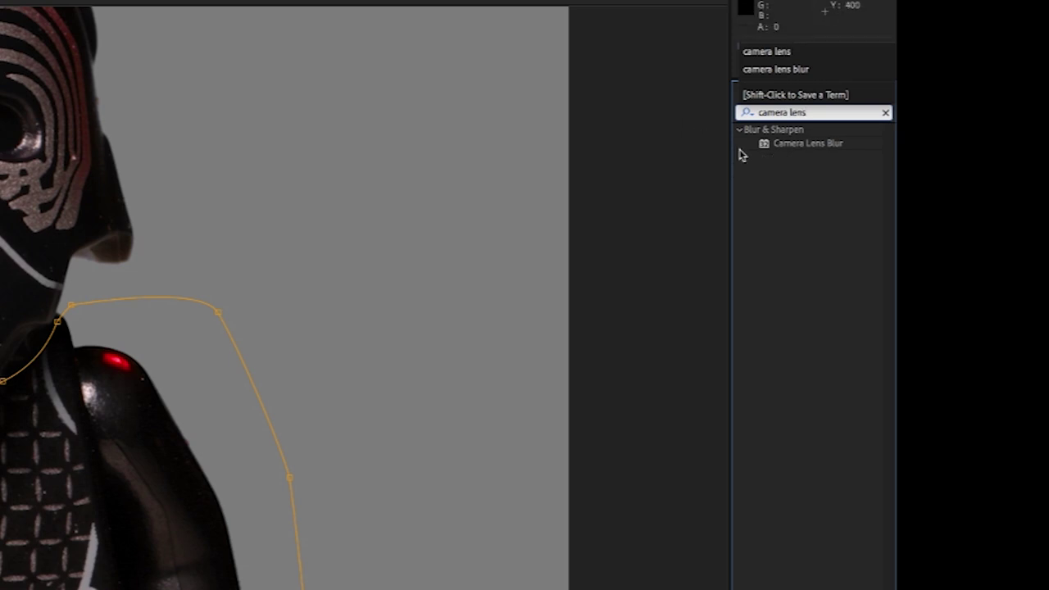
{"action": "double_click", "coordinate": [810, 145]}
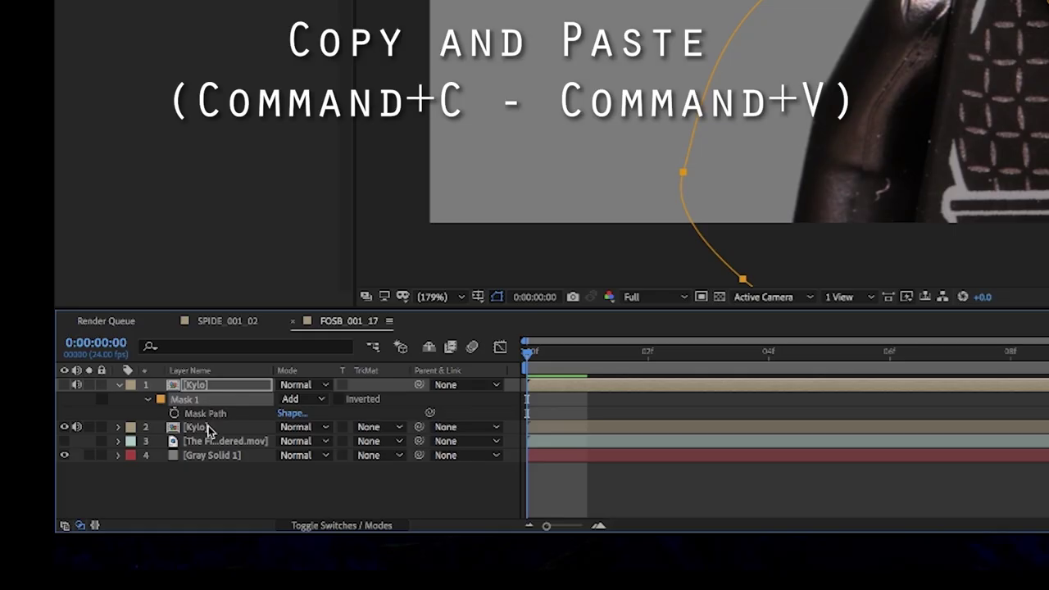
Step: Paste the body mask onto the second Kylo layer, set it to Subtract, and reshape its lower points
{"action": "left_click", "coordinate": [209, 428]}
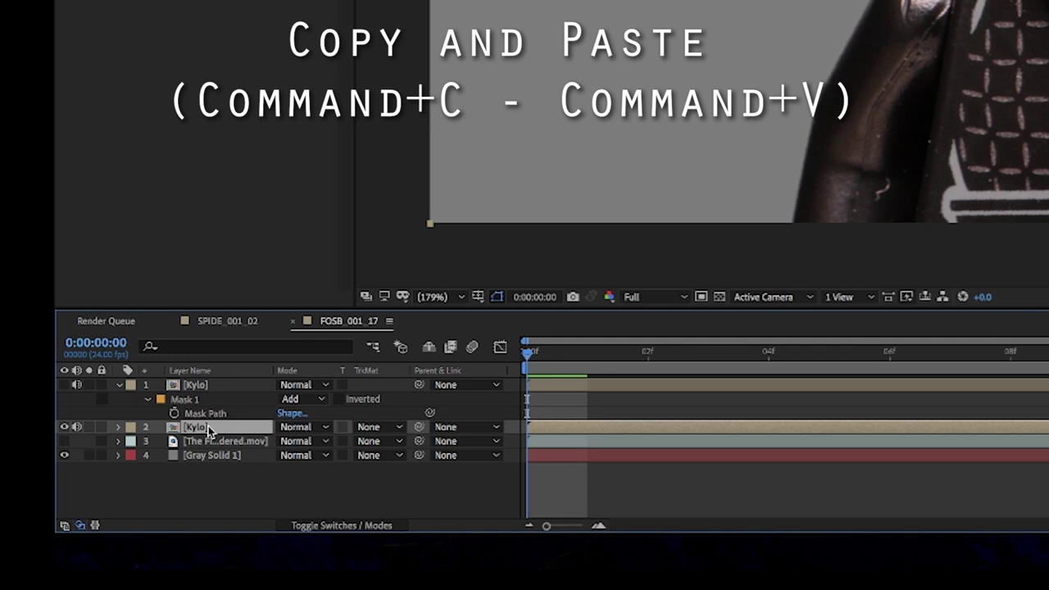
{"action": "key", "text": "super+v"}
{"action": "left_click", "coordinate": [304, 444]}
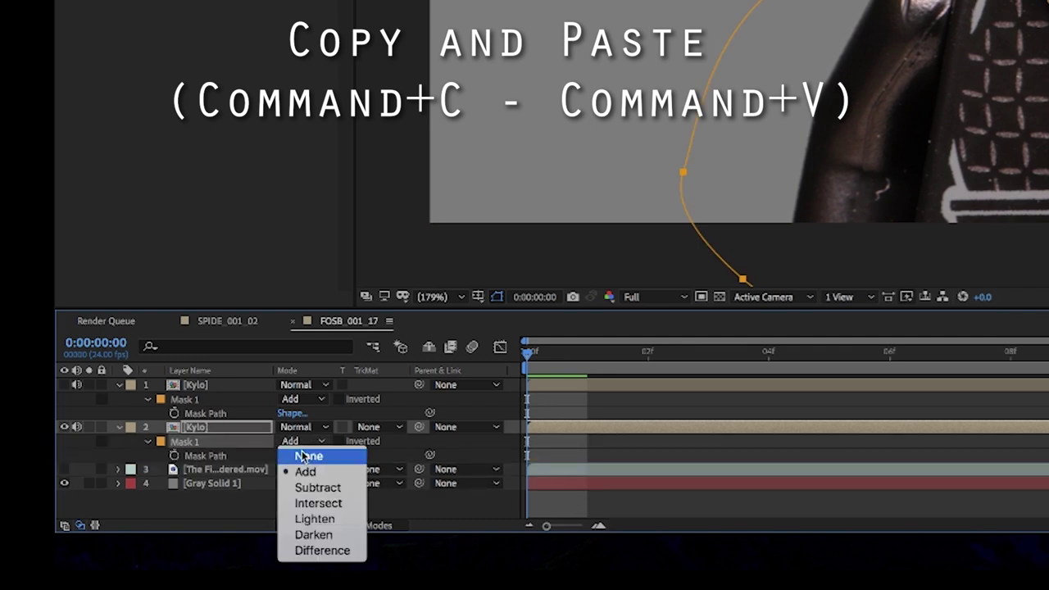
{"action": "left_click", "coordinate": [318, 488]}
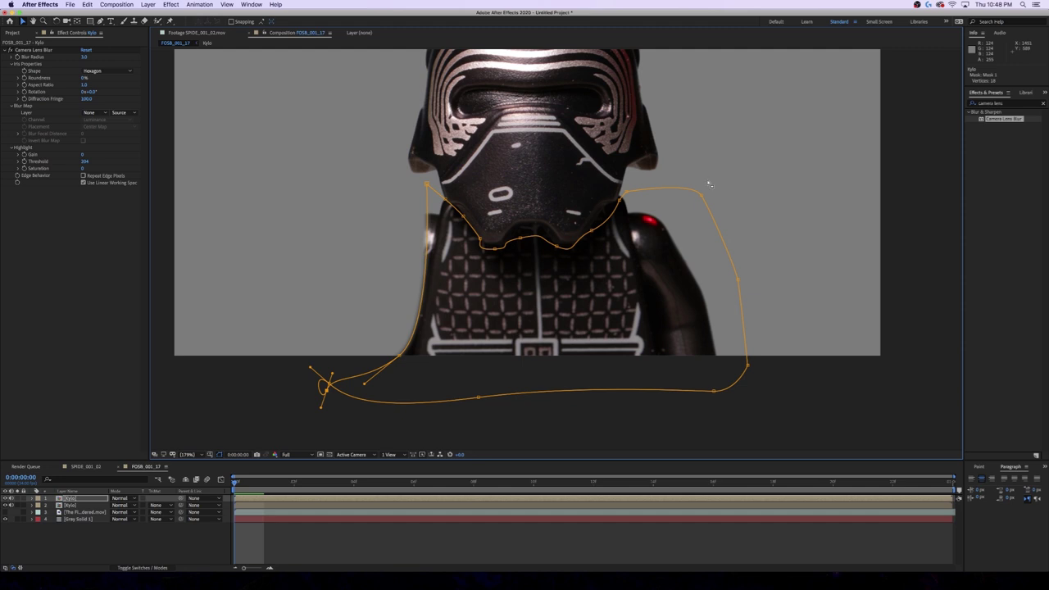
{"action": "left_click_drag", "start_coordinate": [708, 183], "coordinate": [661, 363]}
{"action": "left_click_drag", "start_coordinate": [736, 271], "coordinate": [691, 428]}
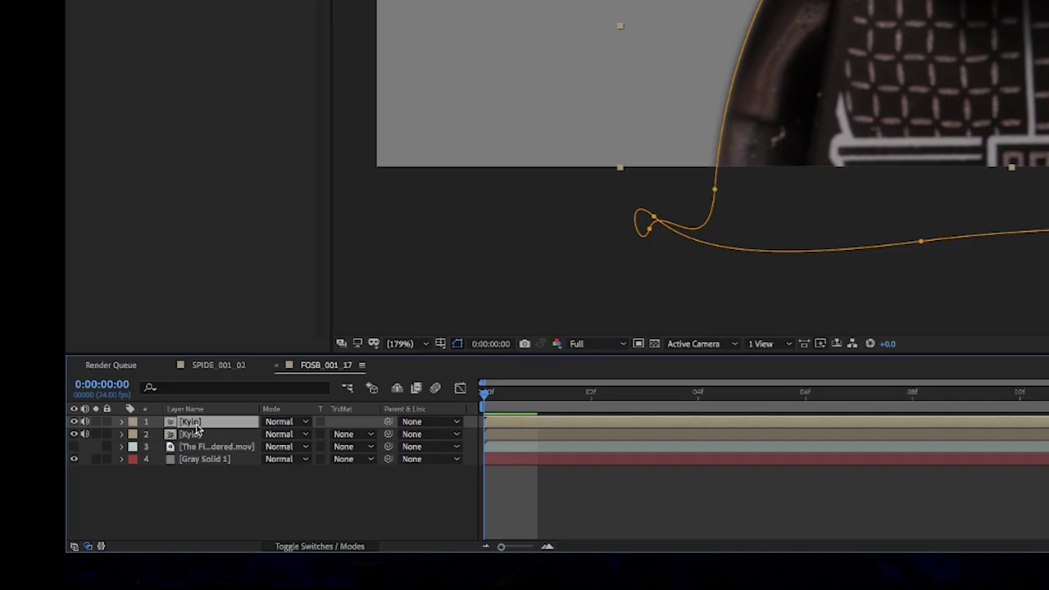
Step: Duplicate Kylo again, set the top layer's mask to Subtract, and expand the body mask slightly
{"action": "key", "text": "ctrl+d"}
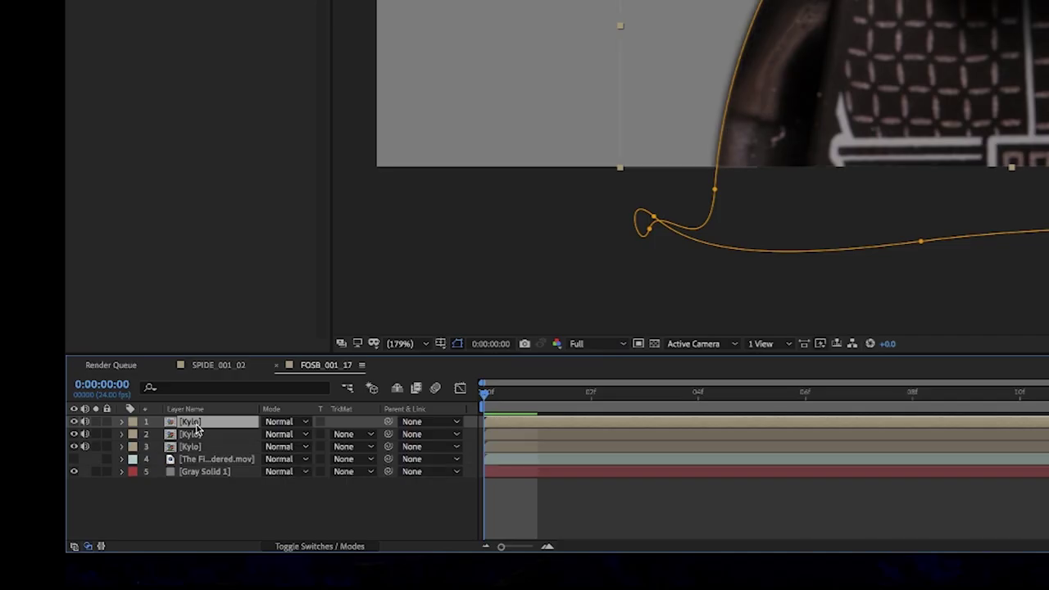
{"action": "key", "text": "m"}
{"action": "left_click", "coordinate": [281, 436]}
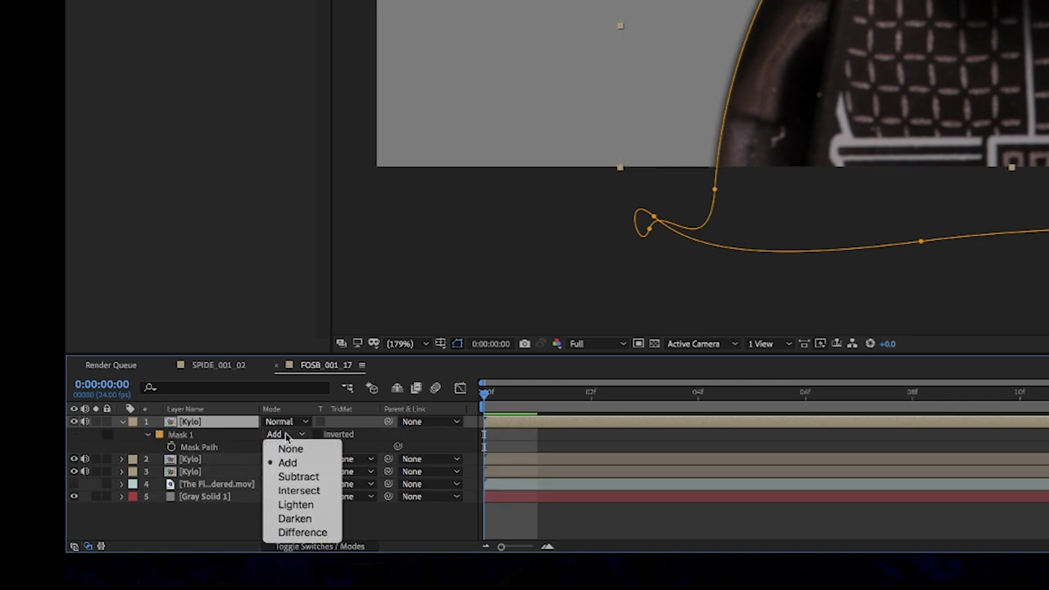
{"action": "left_click", "coordinate": [309, 479]}
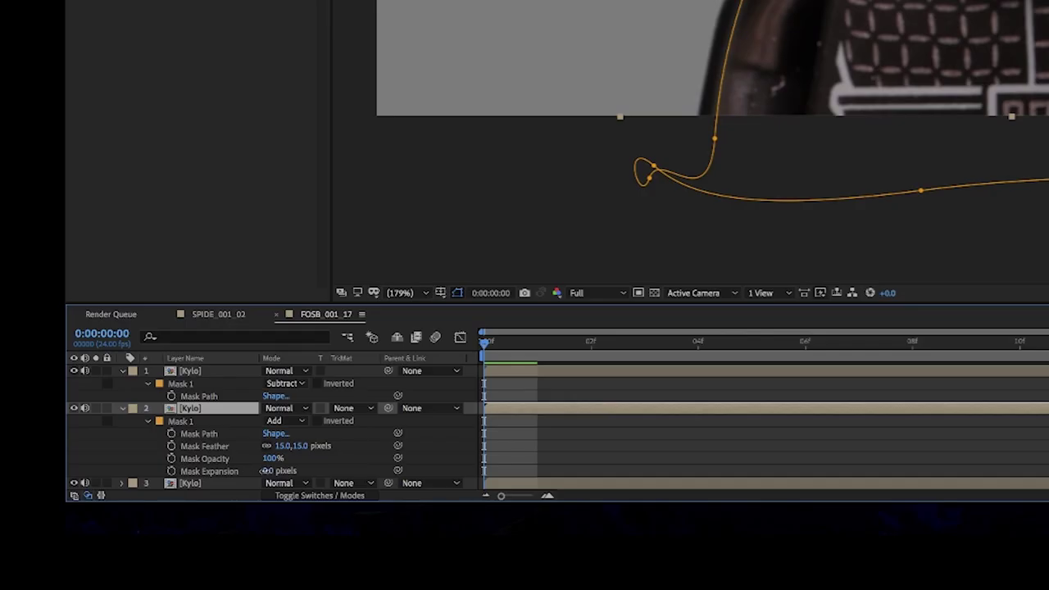
{"action": "mouse_move", "coordinate": [264, 471]}
{"action": "left_mouse_down"}
{"action": "mouse_move", "coordinate": [297, 470]}
{"action": "mouse_move", "coordinate": [269, 471]}
{"action": "left_mouse_up"}
{"action": "left_click", "coordinate": [456, 456]}
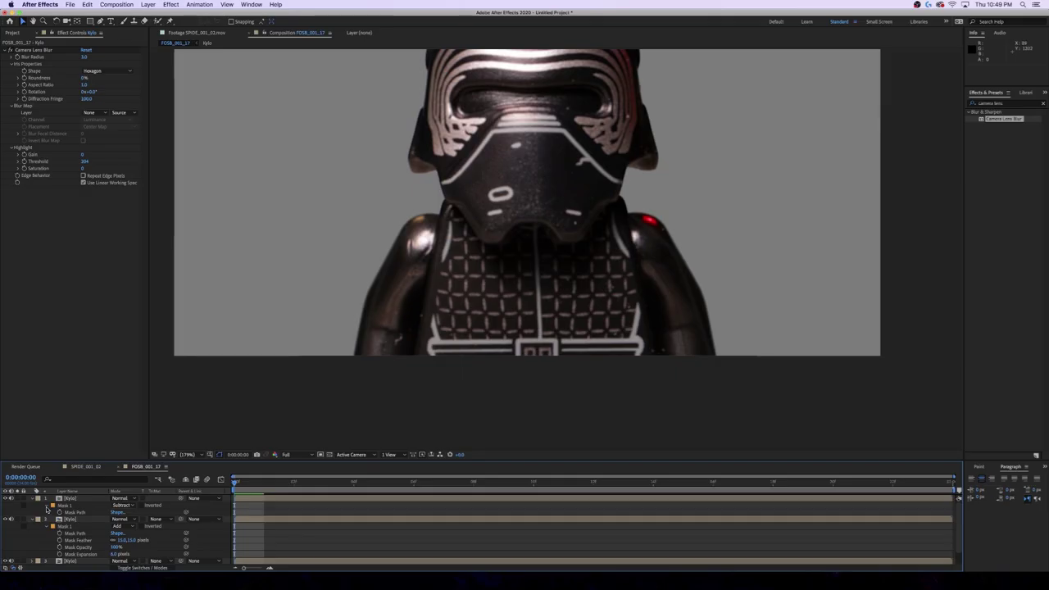
Step: Set the top layer's mask expansion to -13 and Camera Lens Blur radius to 10
{"action": "left_click", "coordinate": [47, 505]}
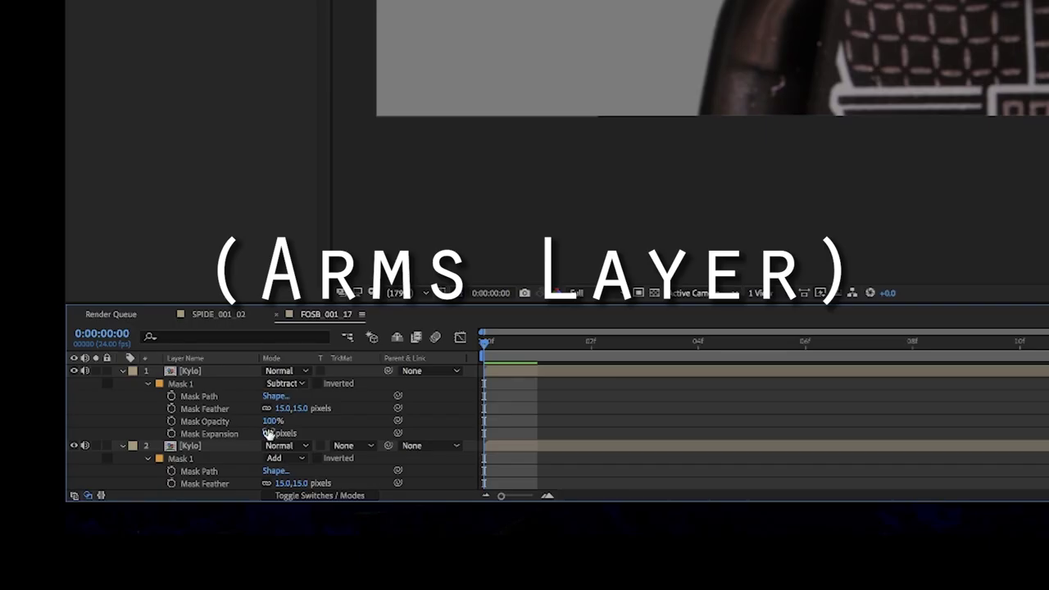
{"action": "left_click_drag", "start_coordinate": [269, 435], "coordinate": [256, 433]}
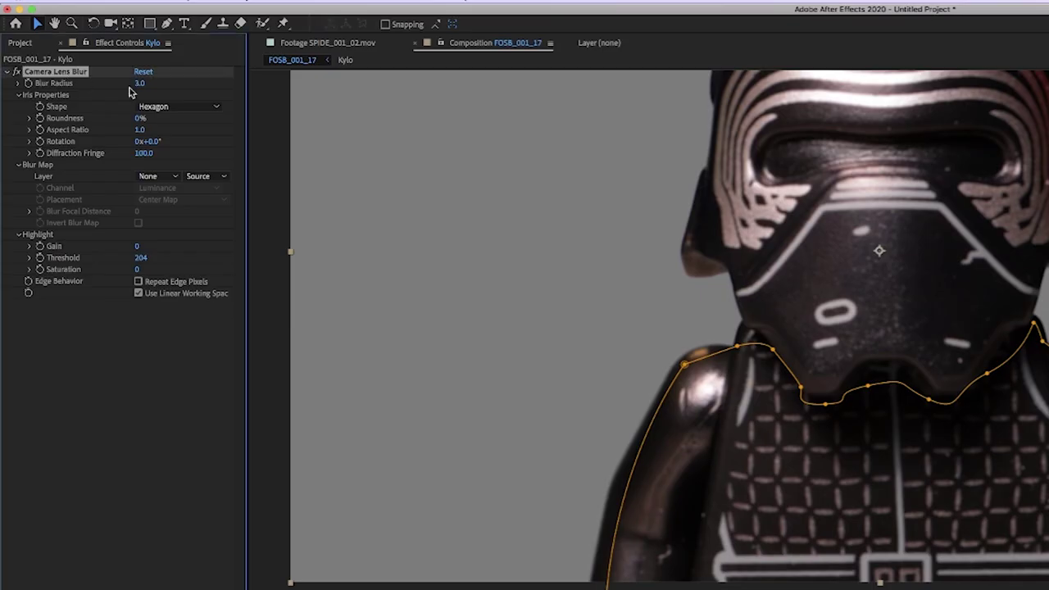
{"action": "left_click", "coordinate": [141, 84]}
{"action": "type", "text": "10"}
{"action": "key", "text": "Return"}
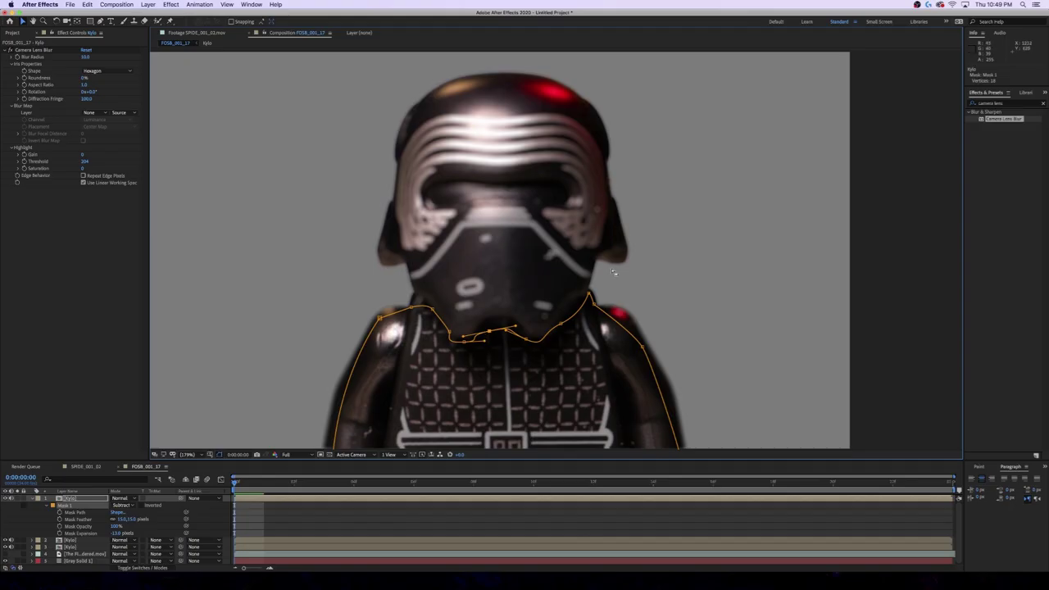
Step: Adjust a shoulder mask vertex, hide mask outlines, and fit the figure in the viewer
{"action": "left_click_drag", "start_coordinate": [1025, 387], "coordinate": [906, 572]}
{"action": "left_click_drag", "start_coordinate": [544, 350], "coordinate": [560, 328]}
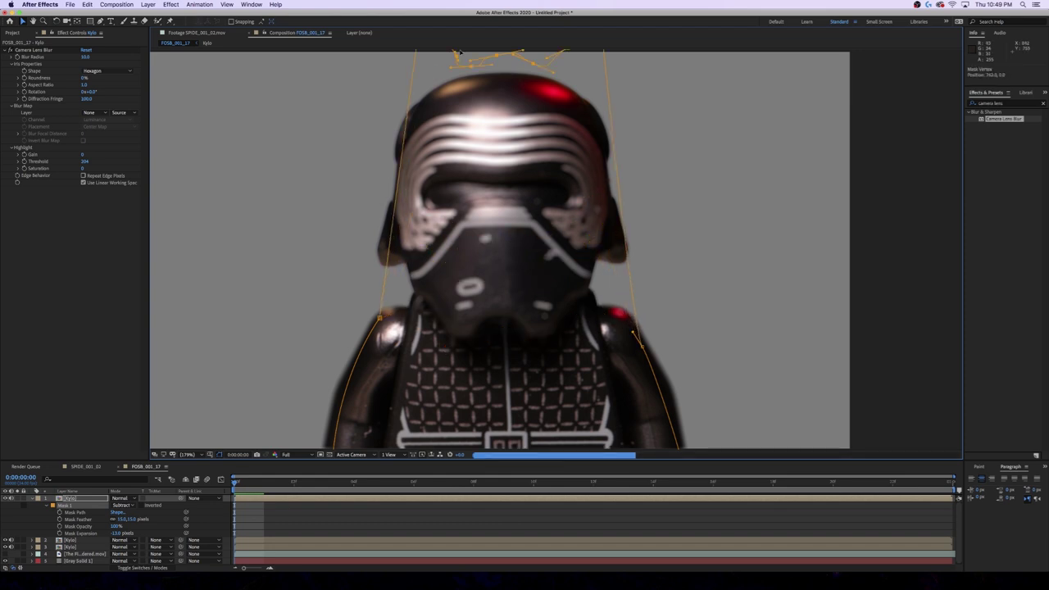
{"action": "key", "text": "f"}
{"action": "key", "text": "g"}
{"action": "scroll", "coordinate": [539, 326], "scroll_direction": "up", "scroll_amount": 1}
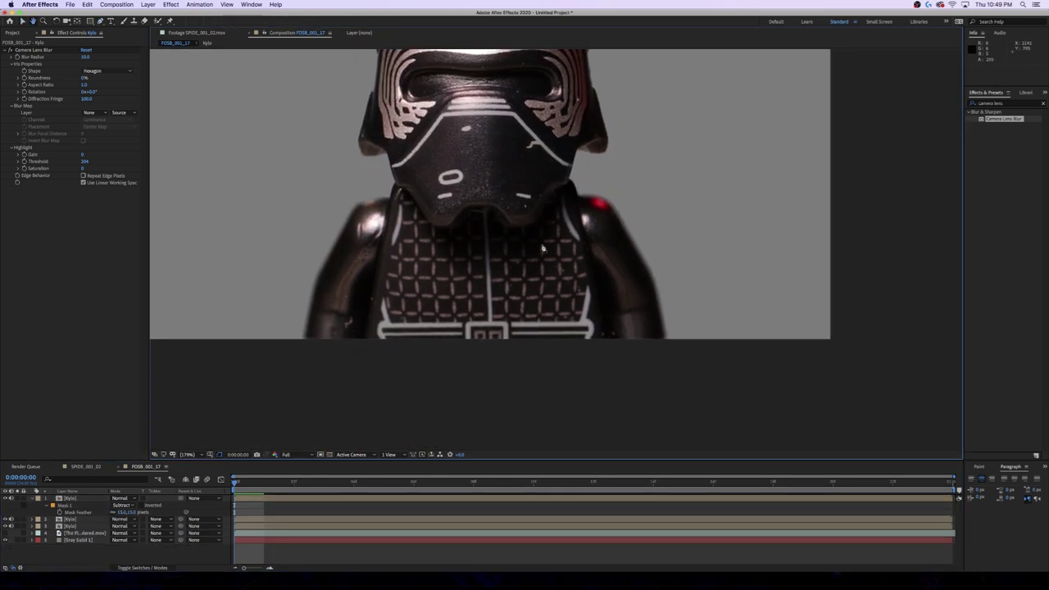
{"action": "left_click", "coordinate": [198, 458]}
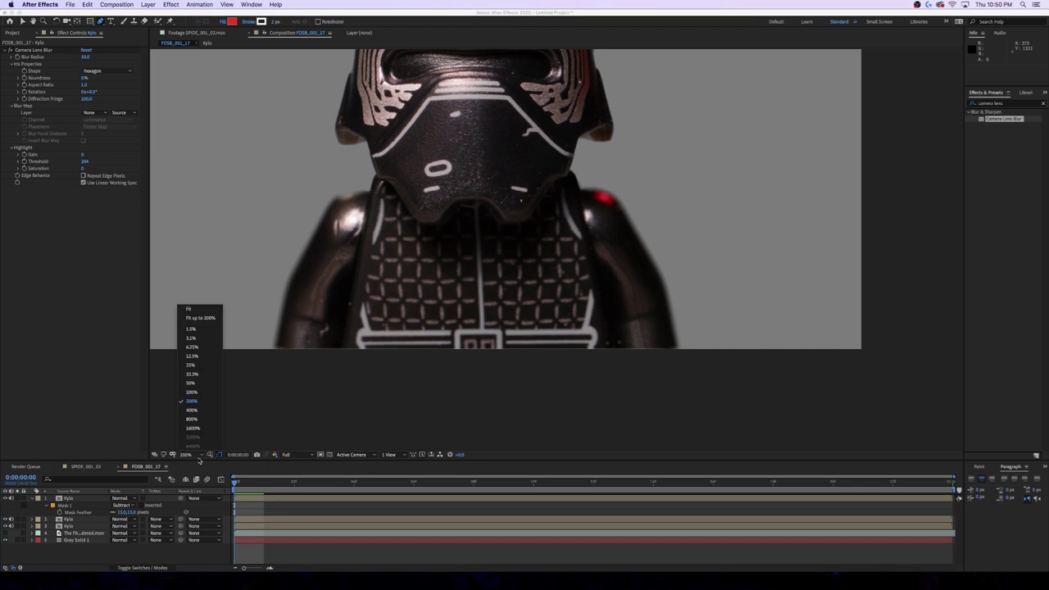
{"action": "left_click", "coordinate": [199, 319]}
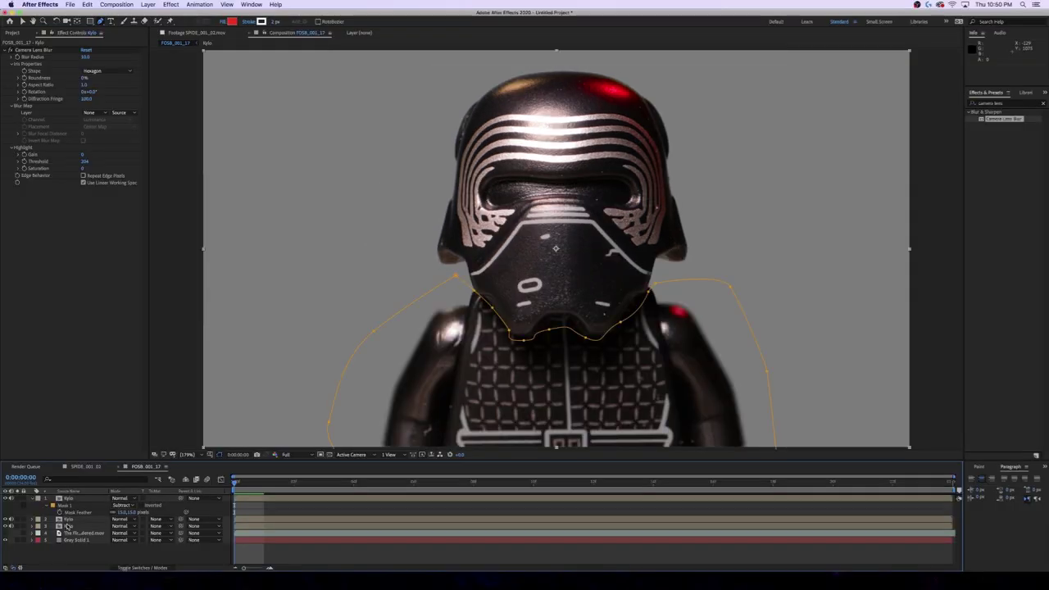
Step: Toggle the helmet, body and shoulder blur layers on and off to compare, leaving all visible
{"action": "left_click", "coordinate": [65, 525]}
{"action": "left_click", "coordinate": [6, 526]}
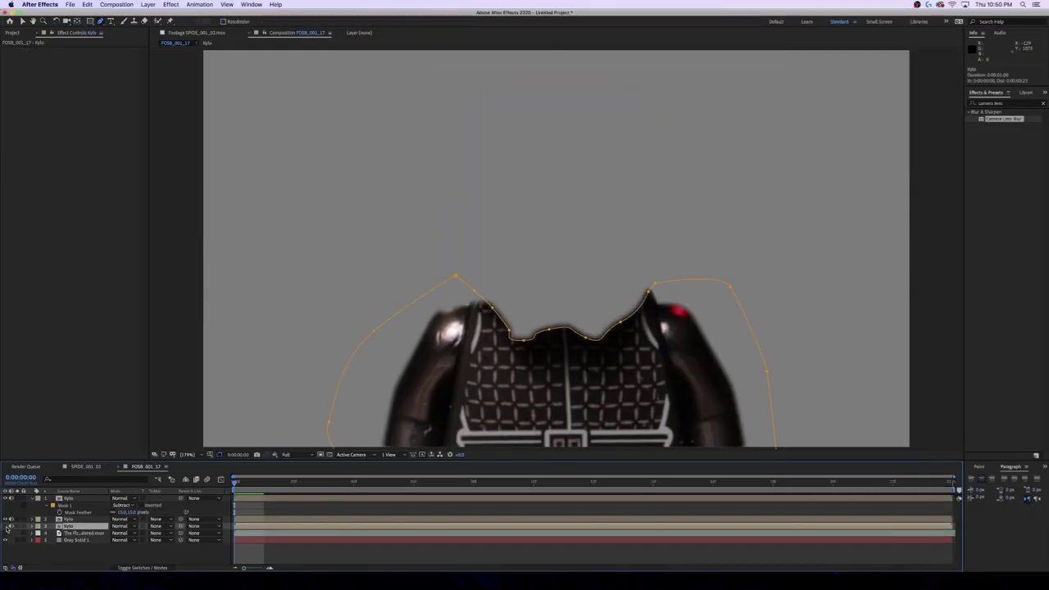
{"action": "left_click", "coordinate": [6, 526]}
{"action": "left_click", "coordinate": [6, 527]}
{"action": "left_click", "coordinate": [6, 527]}
{"action": "key", "text": "super+Up"}
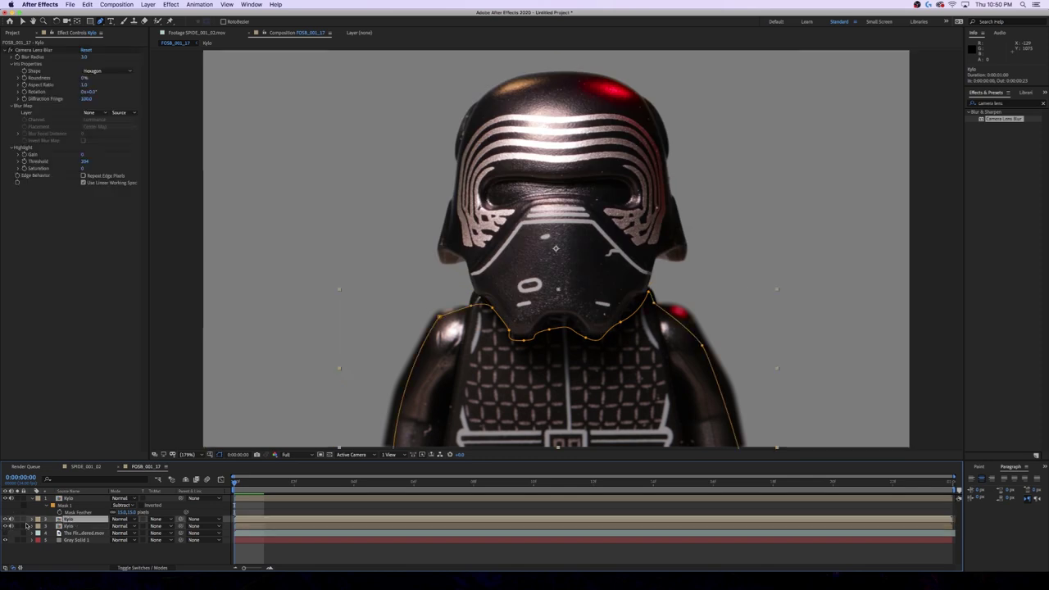
{"action": "left_click", "coordinate": [6, 520]}
{"action": "left_click", "coordinate": [6, 520]}
{"action": "left_click", "coordinate": [6, 520]}
{"action": "left_click", "coordinate": [6, 520]}
{"action": "left_click", "coordinate": [6, 499]}
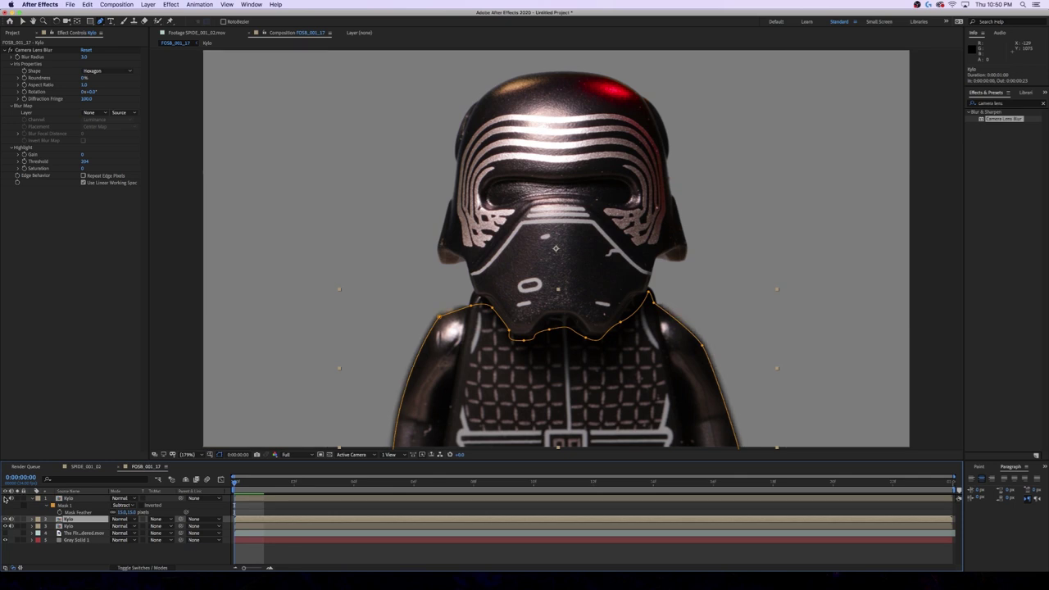
{"action": "left_click", "coordinate": [6, 498]}
{"action": "left_click", "coordinate": [6, 499]}
{"action": "left_click", "coordinate": [6, 499]}
{"action": "left_click", "coordinate": [6, 499]}
{"action": "left_click", "coordinate": [6, 498]}
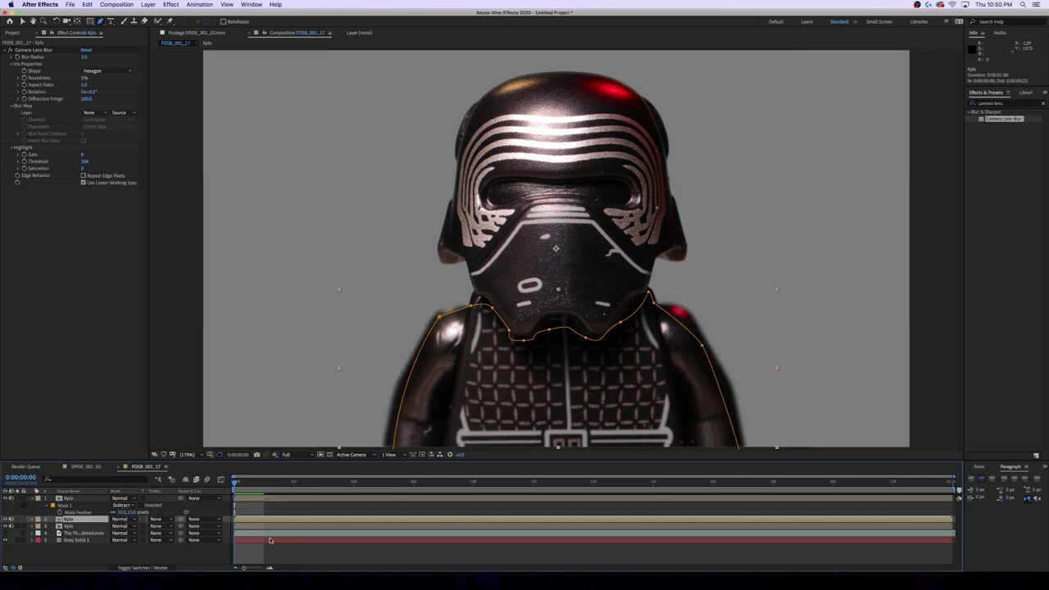
{"action": "left_click", "coordinate": [308, 559]}
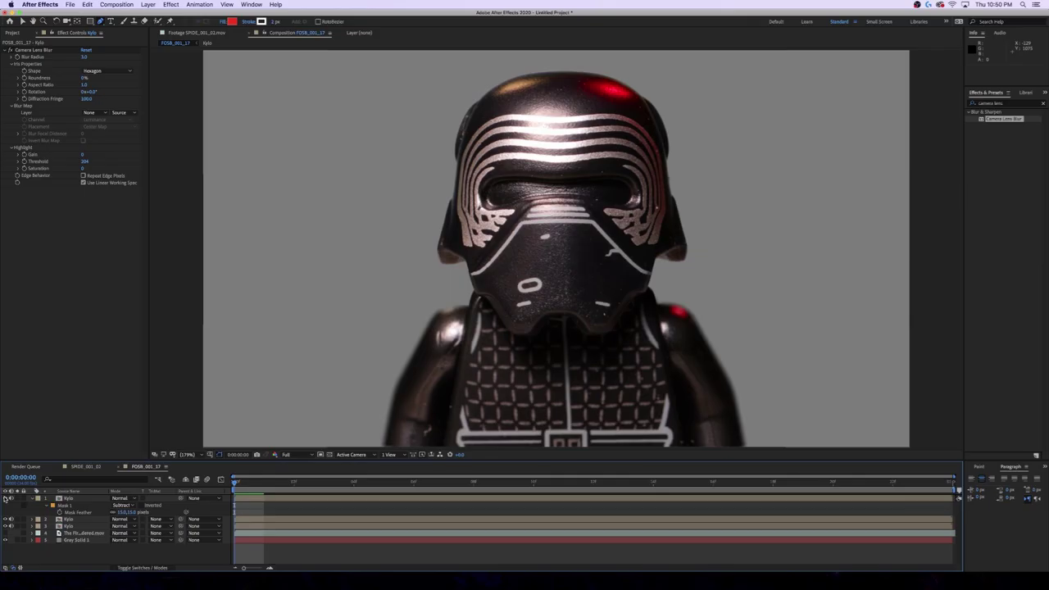
{"action": "left_click", "coordinate": [82, 466]}
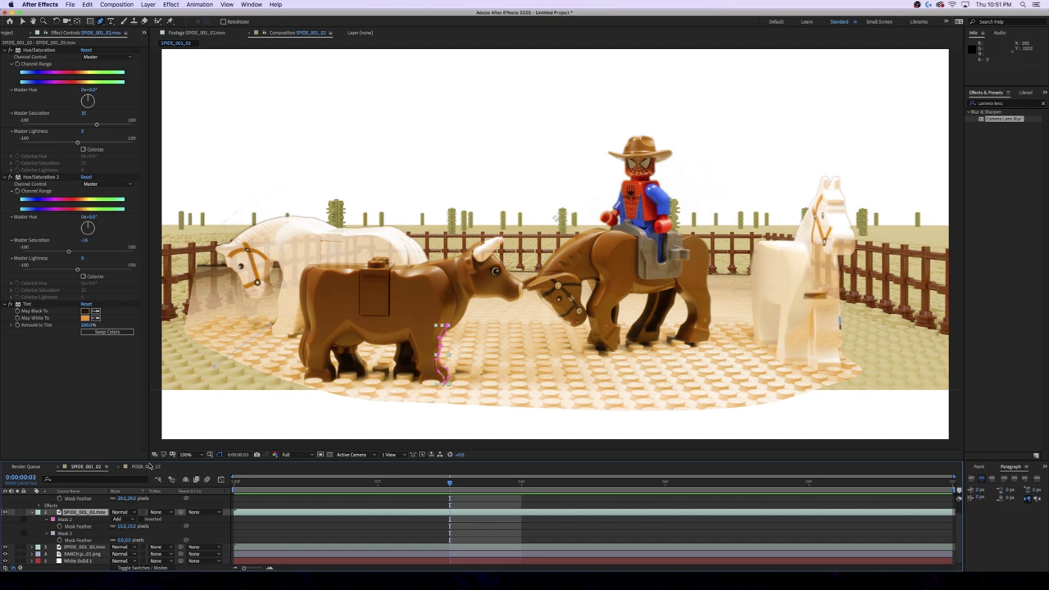
Step: Back in FOSB_001_17, drag the original rendered clip to the top of the layer stack
{"action": "left_click", "coordinate": [150, 465]}
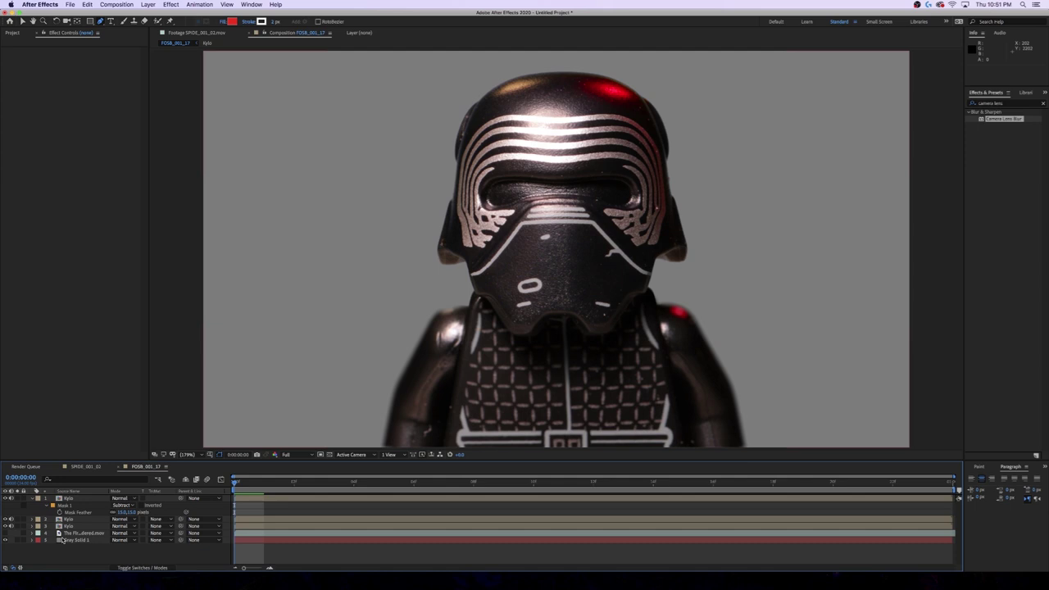
{"action": "left_click_drag", "start_coordinate": [66, 534], "coordinate": [101, 498]}
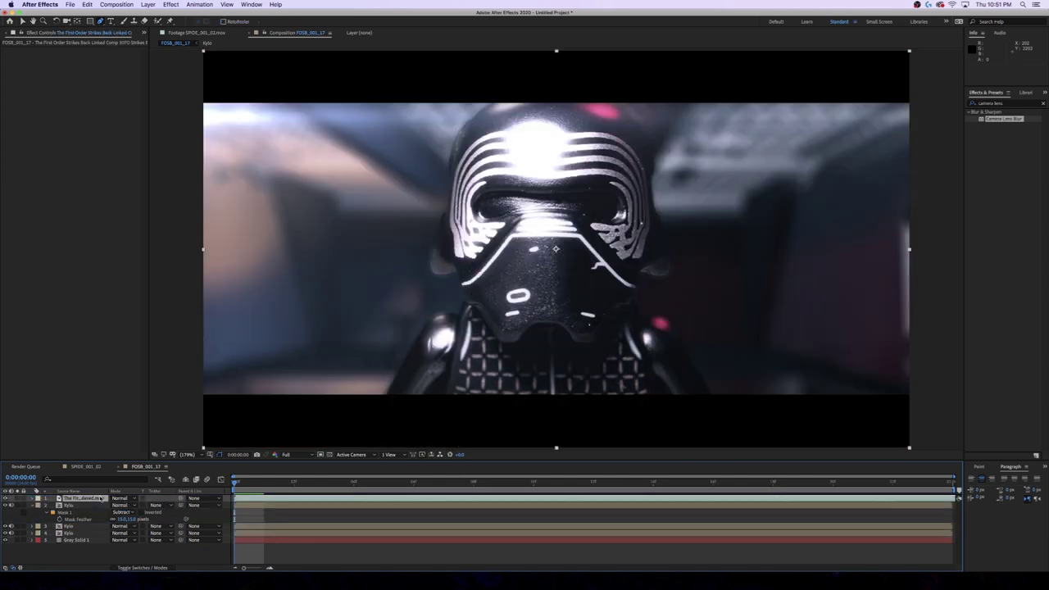